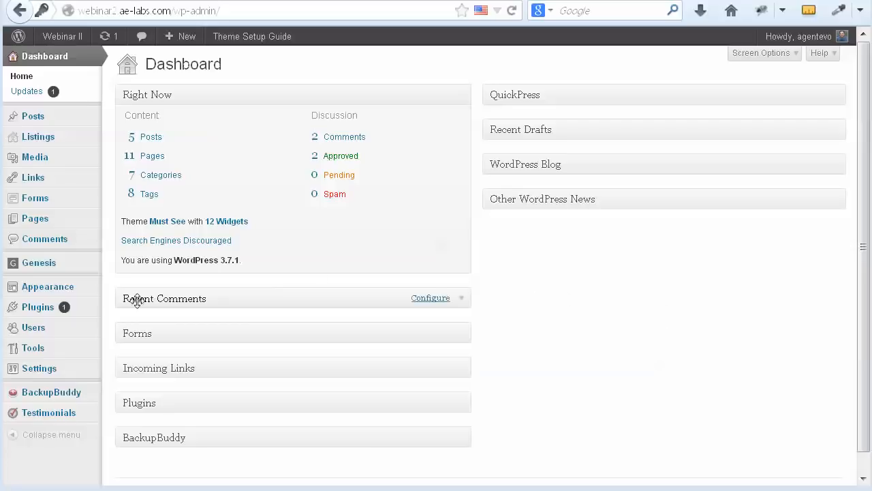
# Step: Open the page for installing a new plugin from an uploaded .zip file
pyautogui.moveTo(40, 310)
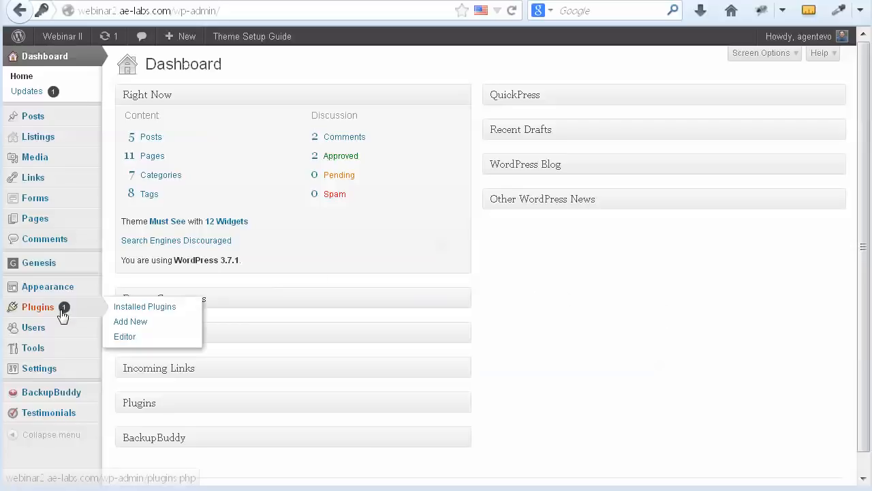
pyautogui.click(136, 322)
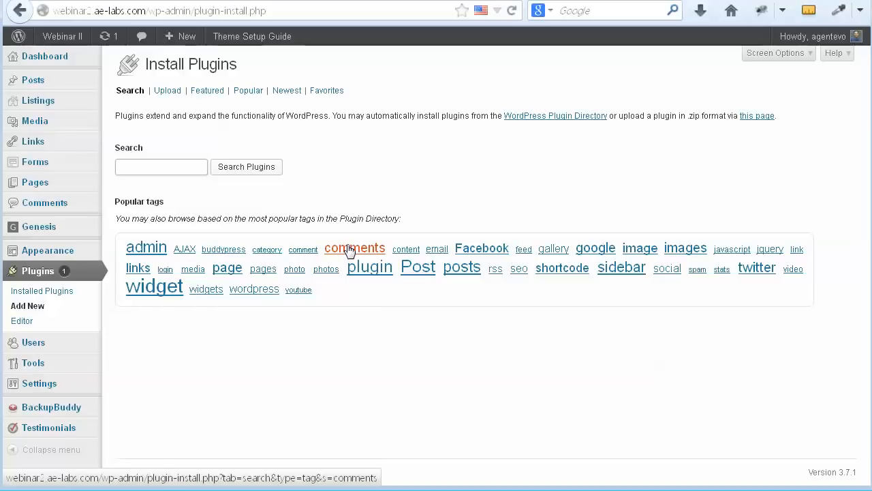
pyautogui.click(167, 93)
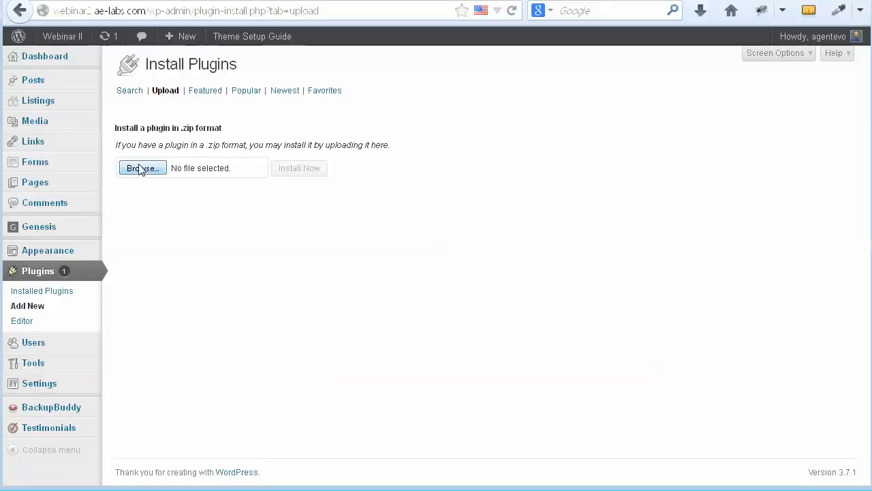
# Step: Choose layersliderwp-4.6.3.installable.zip from the AE Plugins folder on the Desktop as the plugin file to upload
pyautogui.click(141, 168)
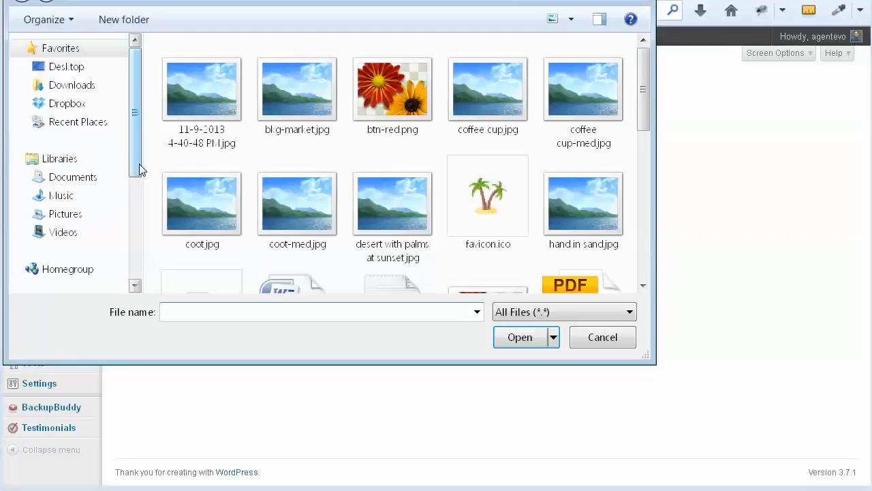
pyautogui.click(85, 68)
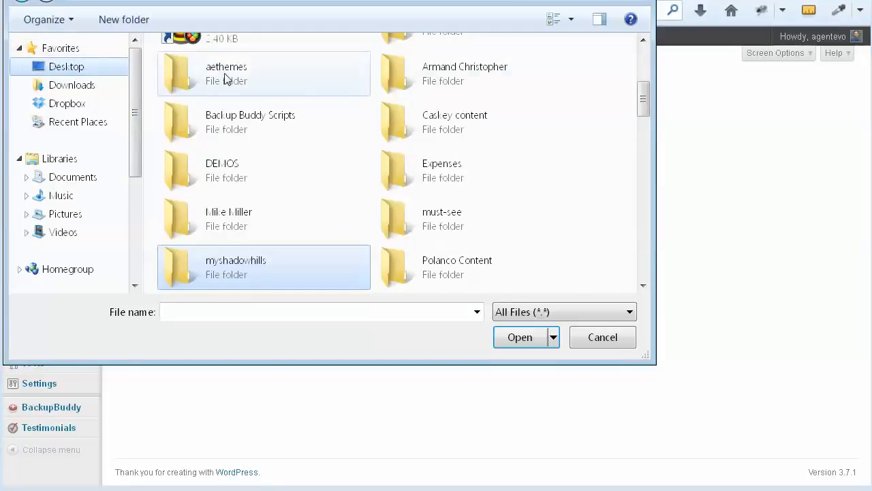
pyautogui.doubleClick(225, 77)
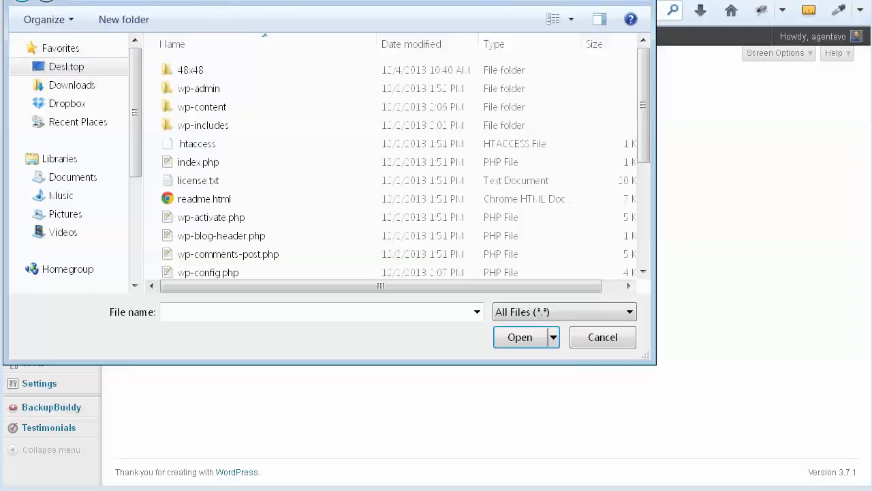
pyautogui.click(83, 73)
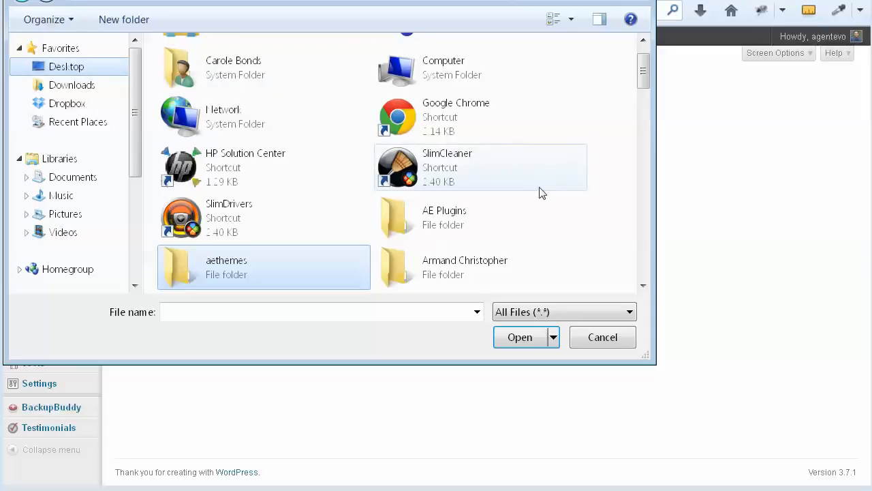
pyautogui.doubleClick(470, 212)
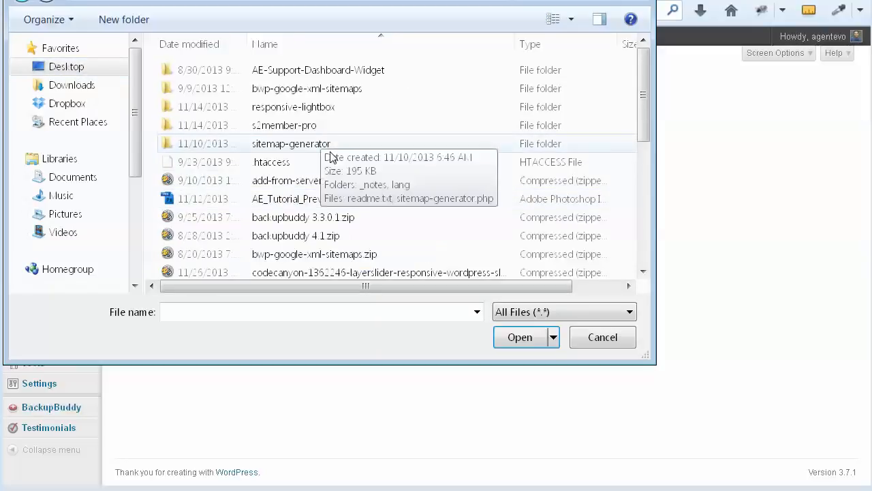
pyautogui.scroll(-3, 354, 207)
pyautogui.scroll(-2, 354, 208)
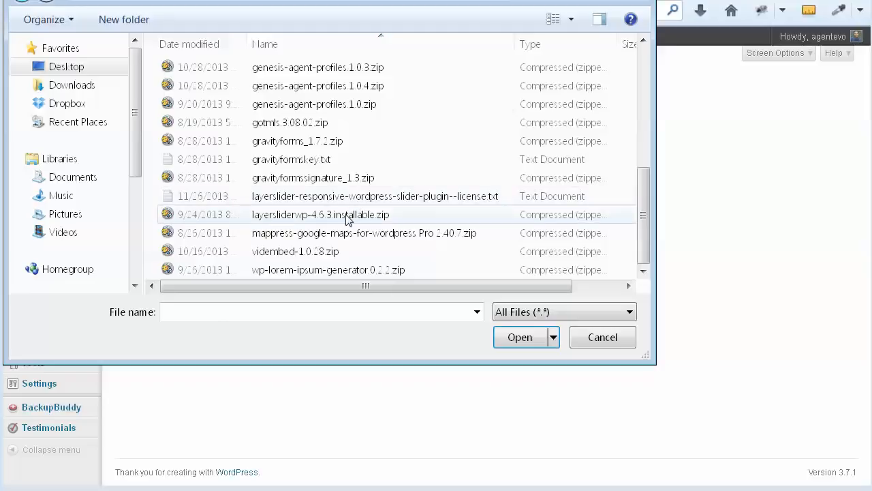
pyautogui.click(346, 215)
pyautogui.click(520, 337)
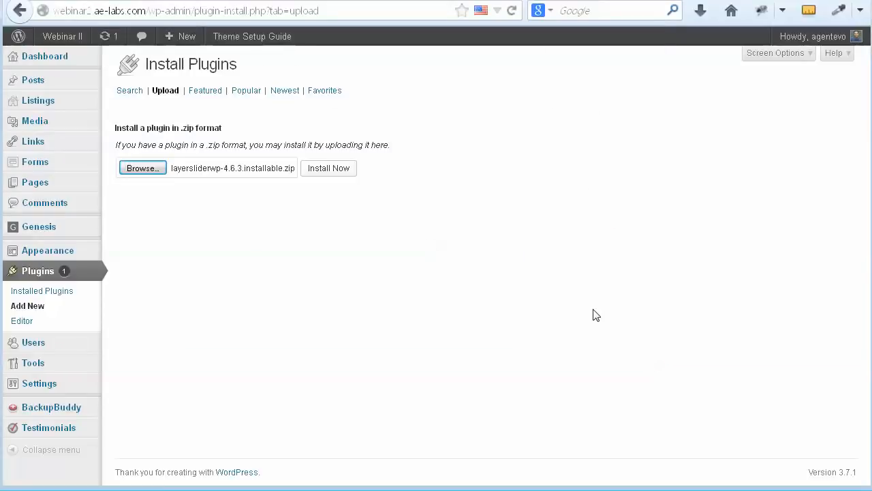
# Step: Install the selected LayerSlider package and activate the plugin
pyautogui.click(336, 172)
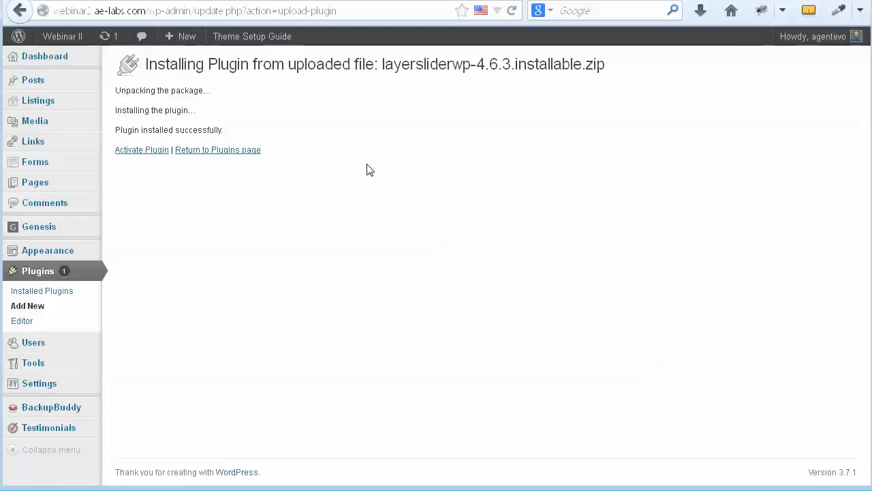
pyautogui.click(138, 154)
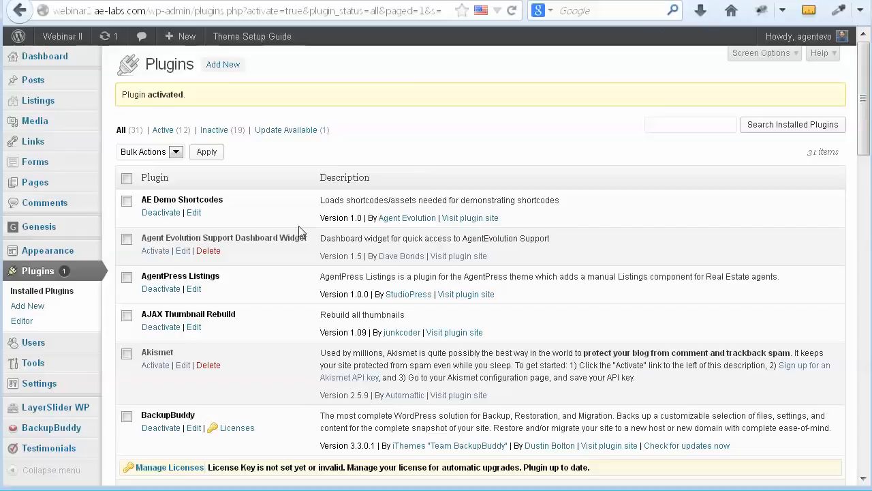
pyautogui.moveTo(28, 412)
pyautogui.scroll(-2, 286, 399)
pyautogui.moveTo(80, 331)
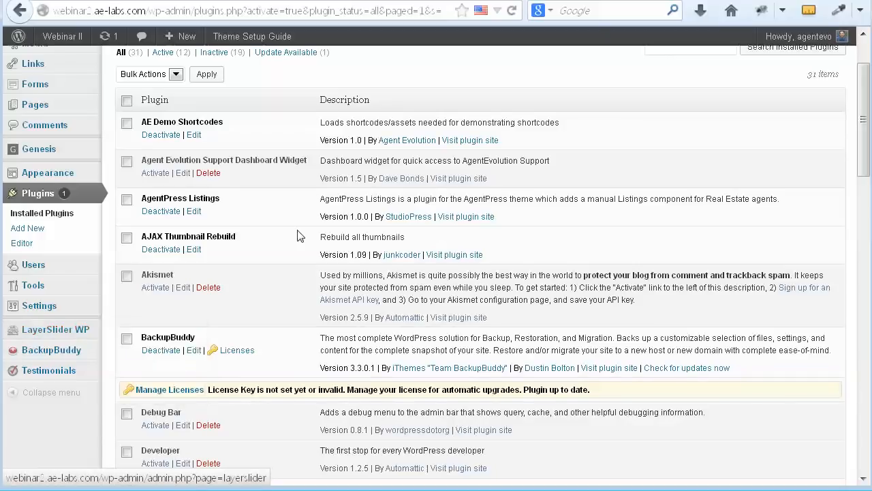
# Step: Compare the Webinar II homepage with the slideshow on the mustsee.aethemes.com demo homepage
pyautogui.click(347, 0)
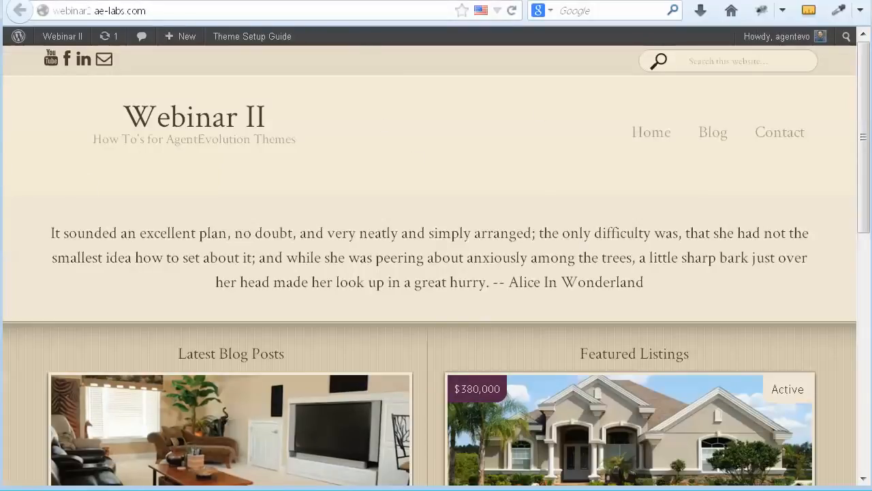
pyautogui.click(530, 1)
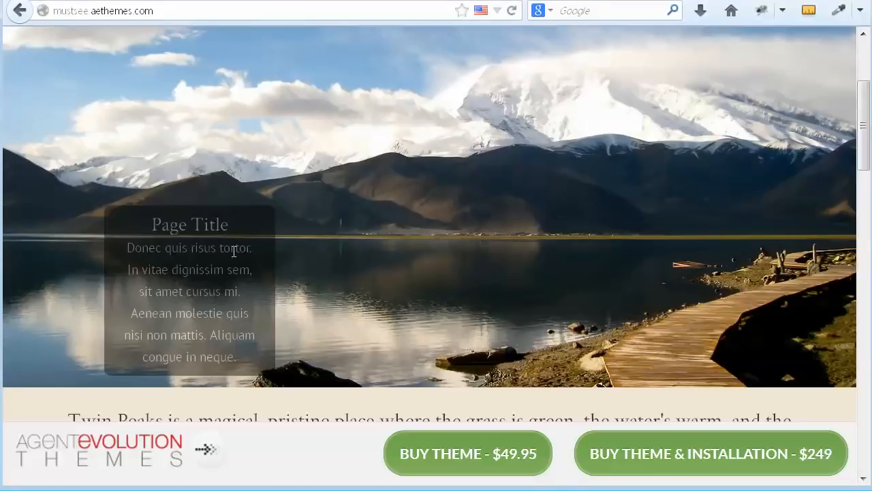
pyautogui.click(406, 1)
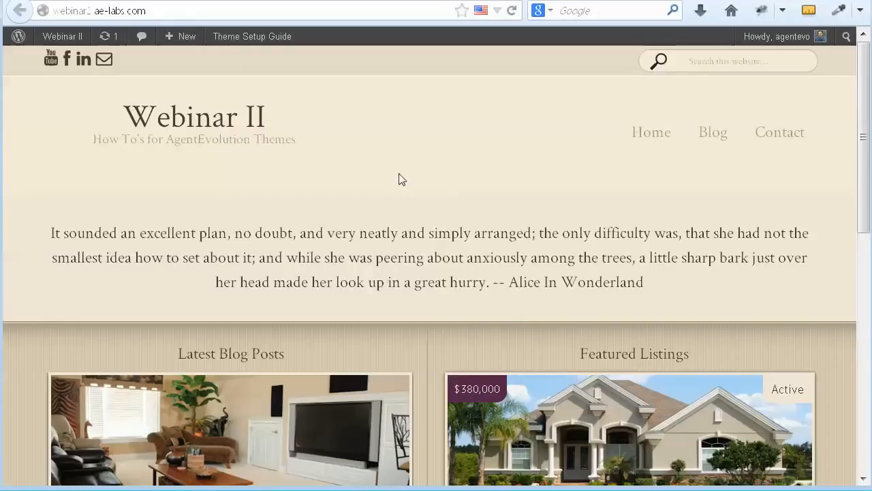
# Step: Return to the site's admin area and start a new LayerSlider slider named "Homepage Slideshow"
pyautogui.click(252, 0)
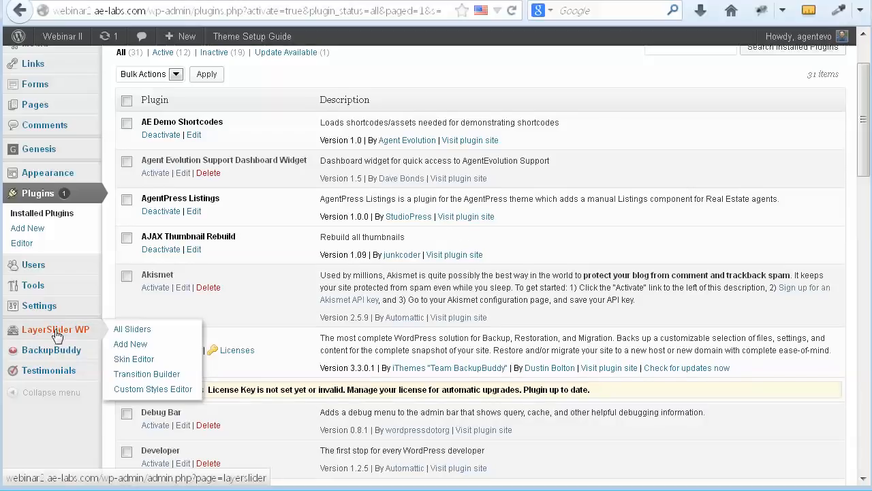
pyautogui.click(138, 345)
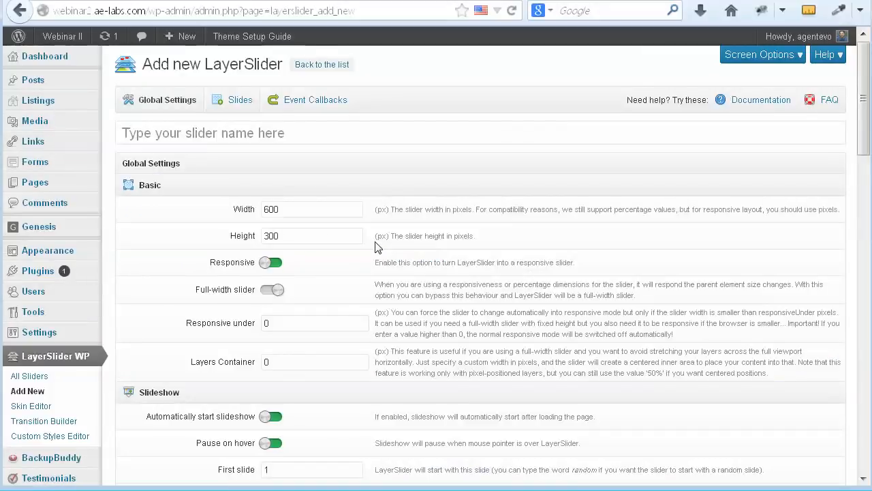
pyautogui.click(239, 132)
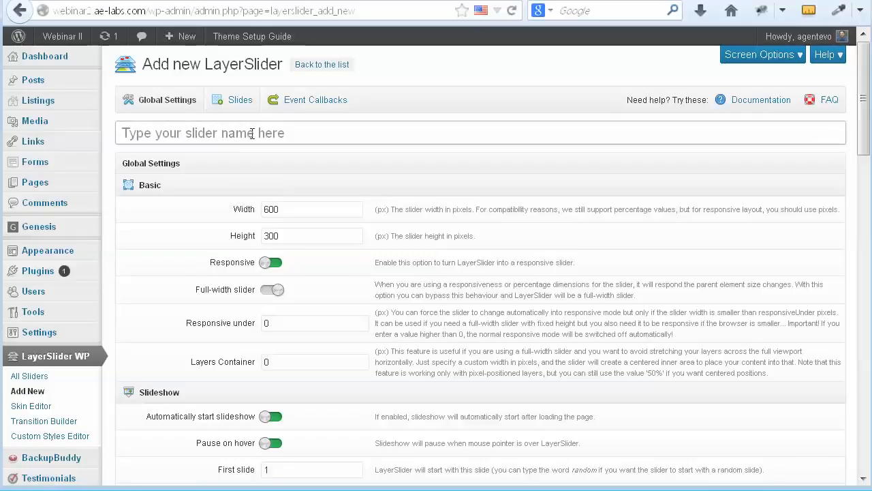
pyautogui.write('H')
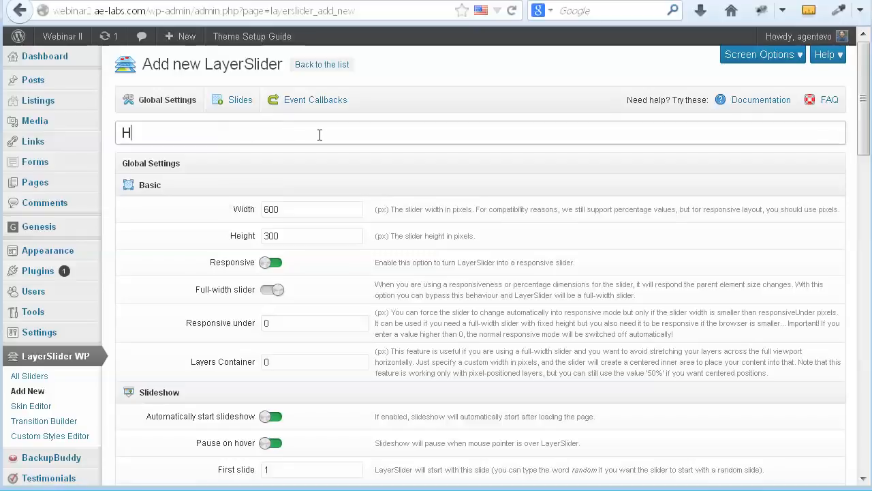
pyautogui.write('omepage Slideshow')
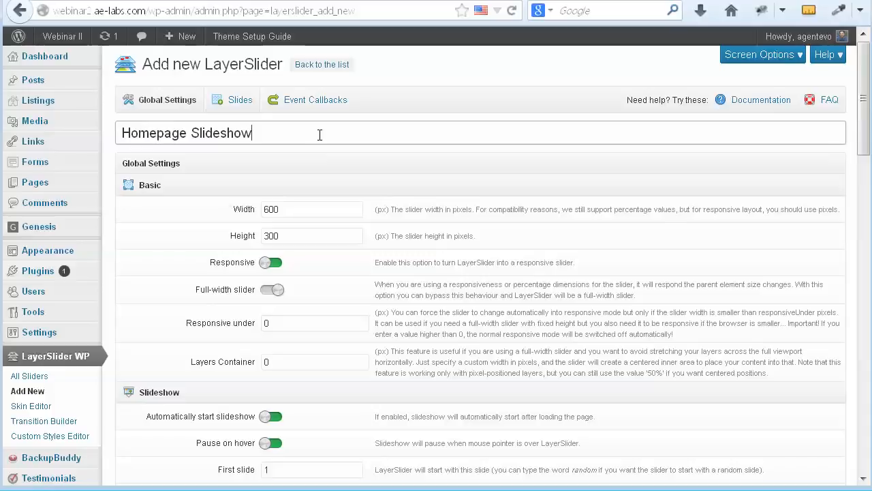
# Step: Set the slider's width to 100% and its height to 538 px
pyautogui.click(303, 208)
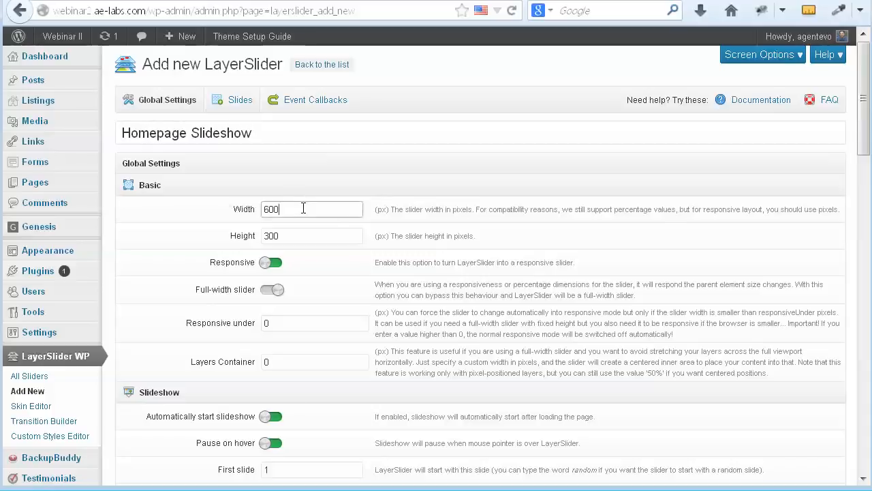
pyautogui.moveTo(303, 208); pyautogui.dragTo(266, 209)
pyautogui.write('100%')
pyautogui.click(286, 235)
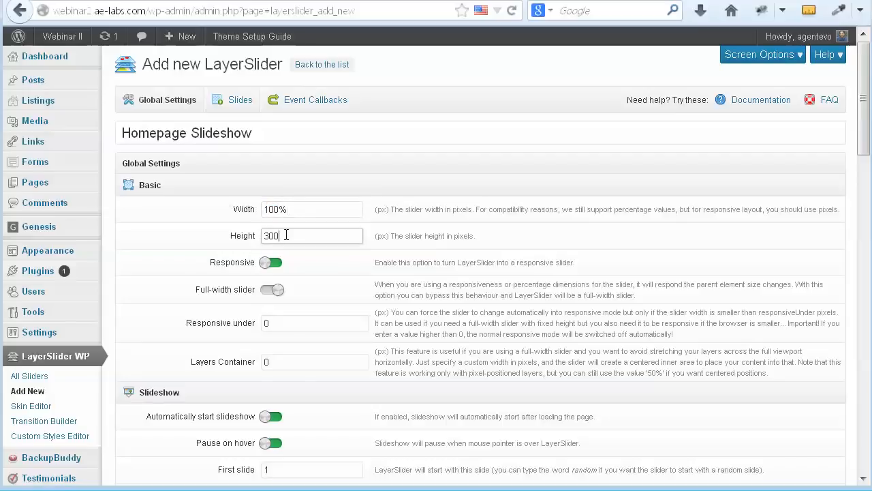
pyautogui.moveTo(286, 235); pyautogui.dragTo(265, 235)
pyautogui.write('538')
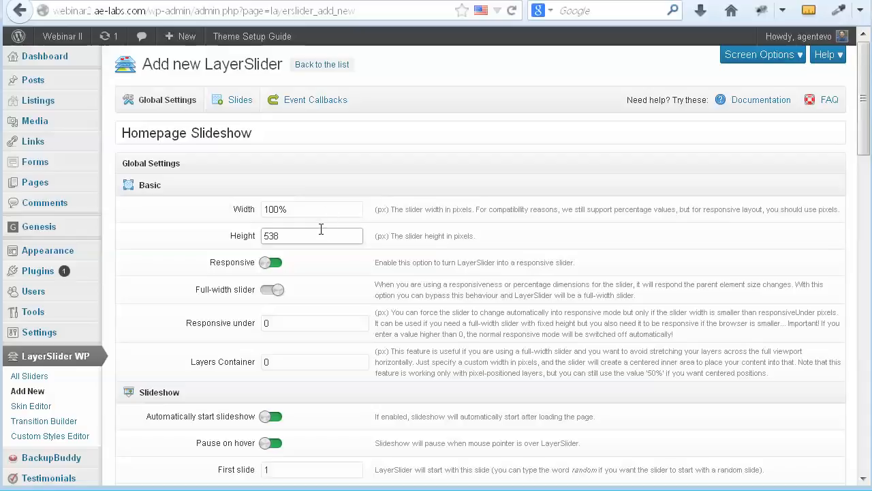
# Step: Turn off Responsive, turn on Full-width slider, and set Responsive under to 1260 px
pyautogui.click(275, 265)
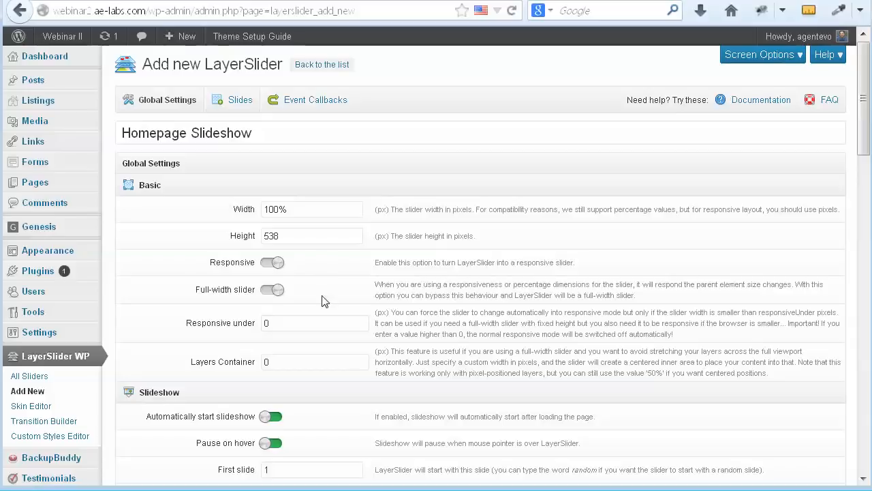
pyautogui.click(269, 291)
pyautogui.doubleClick(270, 323)
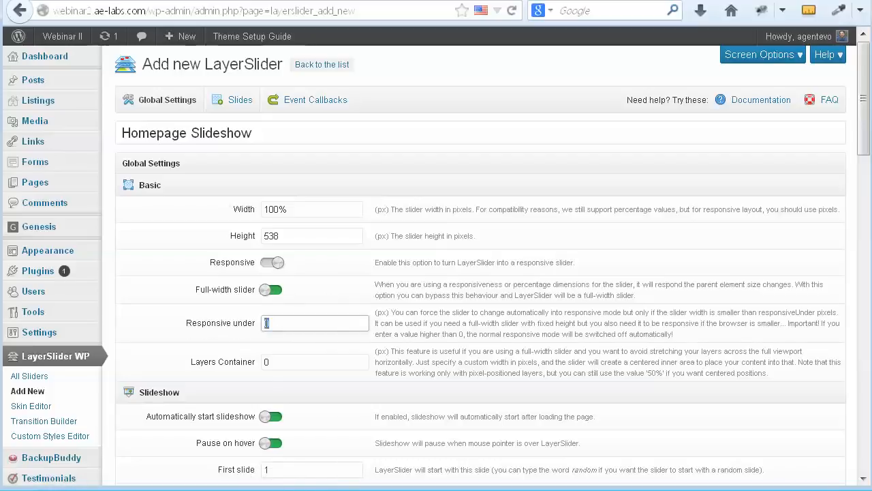
pyautogui.write('126')
# Step: Change the slider's skin to noskin in the Appearance settings
pyautogui.scroll(-4, 344, 353)
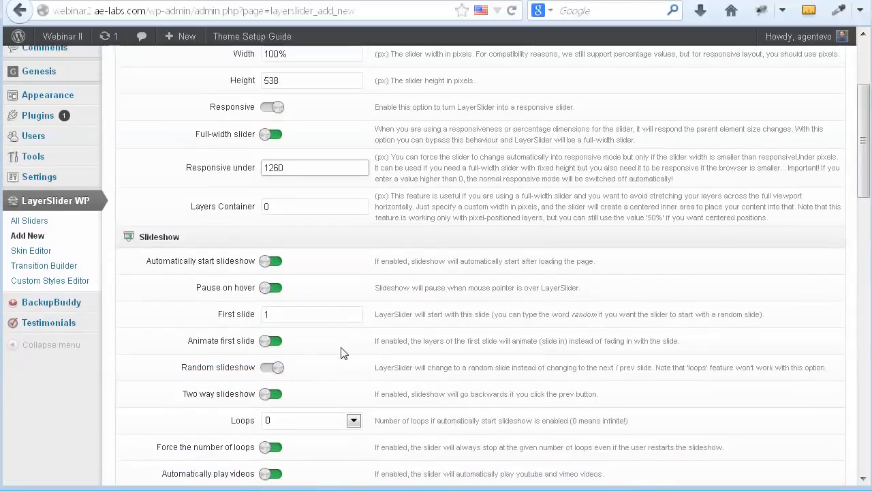
pyautogui.scroll(-6, 344, 353)
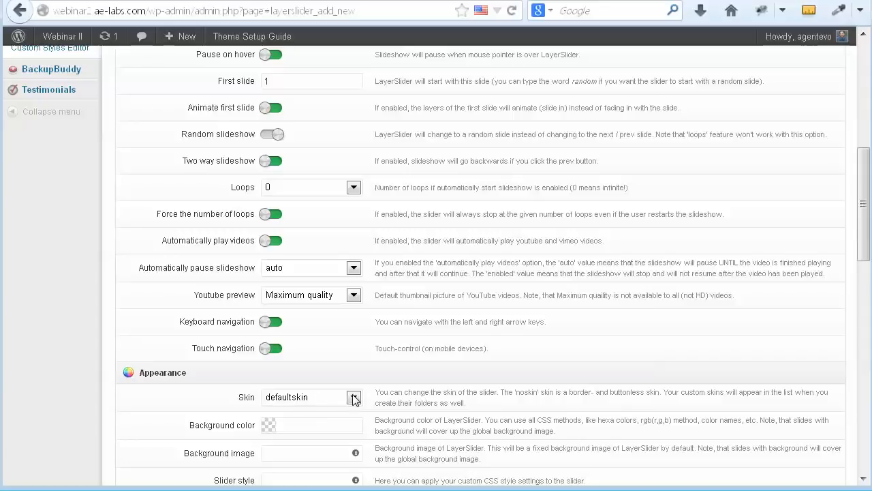
pyautogui.scroll(3, 361, 415)
pyautogui.scroll(-3, 373, 430)
pyautogui.click(353, 399)
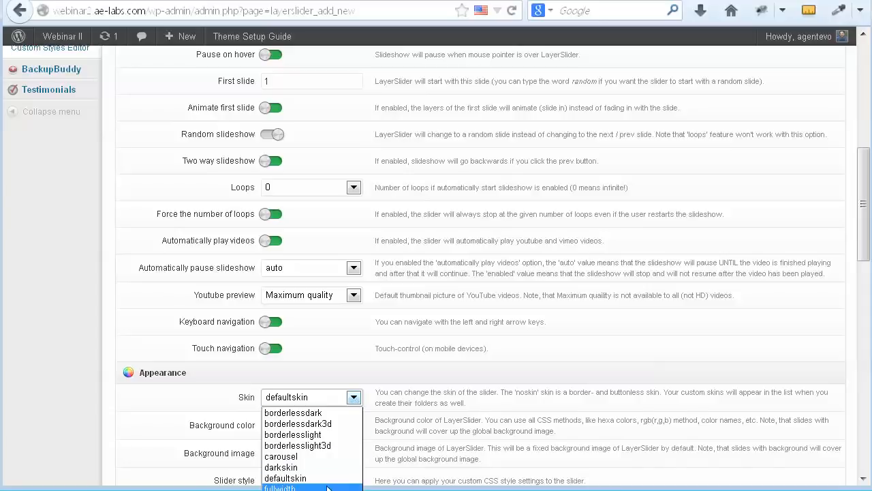
pyautogui.click(287, 489)
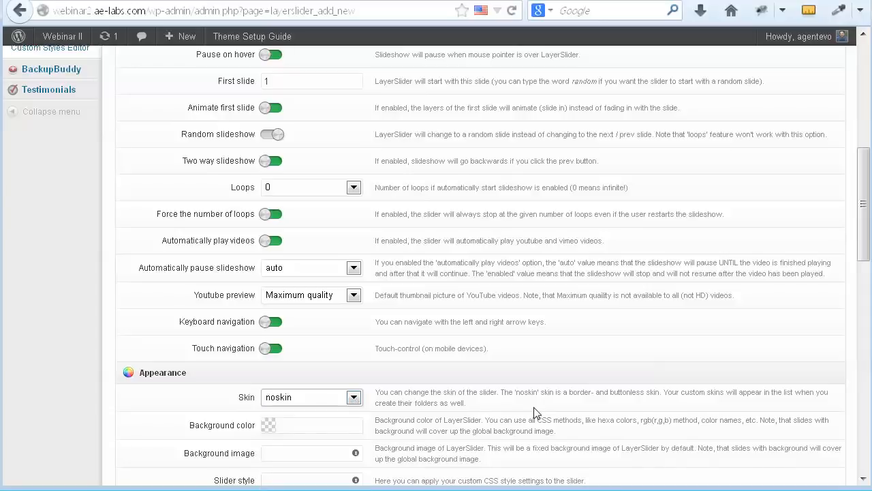
# Step: Save the new slider with its remaining navigation, misc and logo settings left at their defaults
pyautogui.scroll(-5, 536, 412)
pyautogui.scroll(-10, 536, 412)
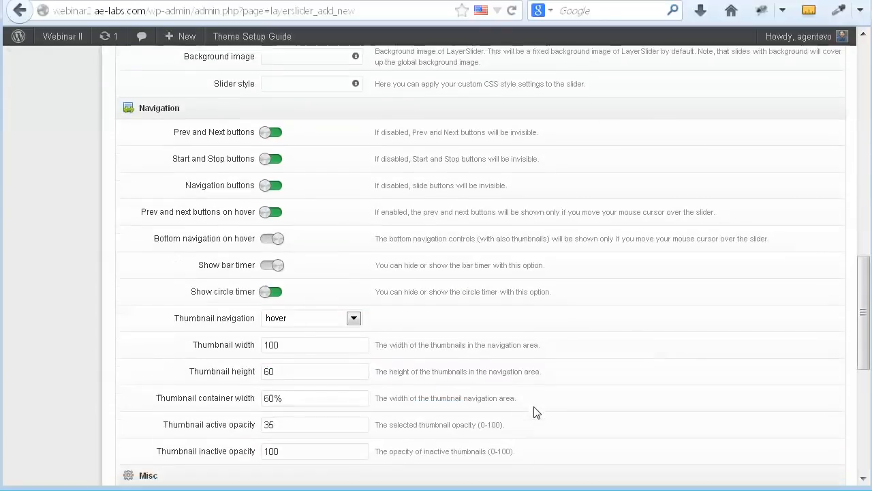
pyautogui.scroll(-2, 535, 411)
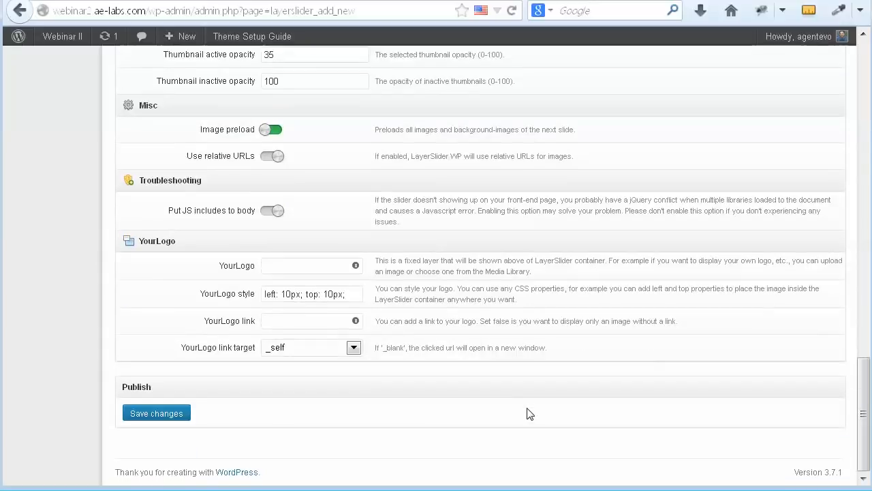
pyautogui.click(161, 415)
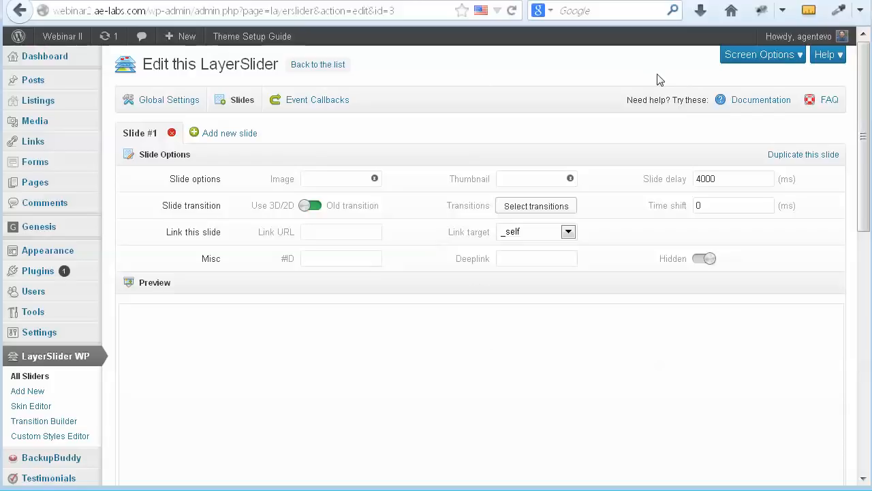
# Step: Read the built-in LayerSlider documentation on inserting sliders, slider types, slide options, layer options and the WYSIWYG editor
pyautogui.click(748, 103)
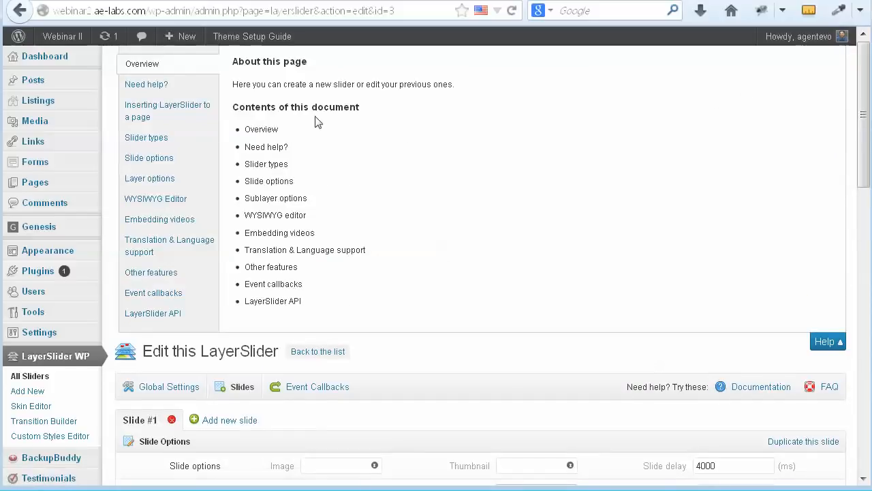
pyautogui.click(144, 114)
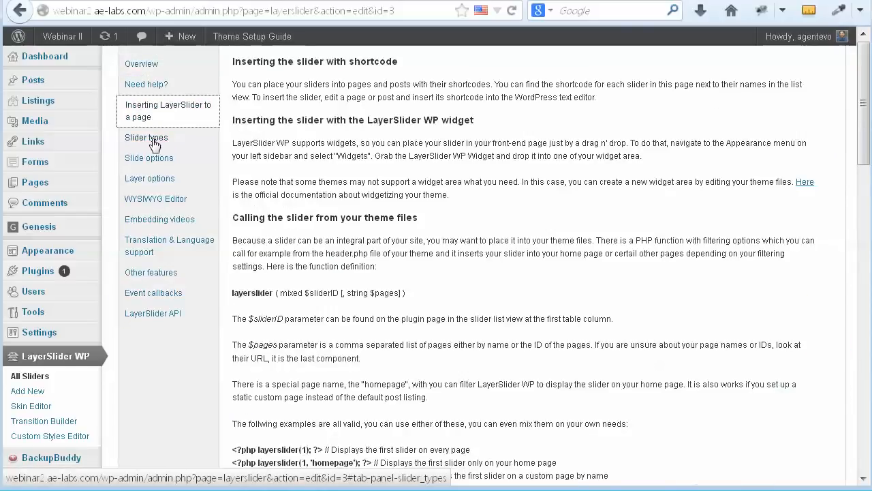
pyautogui.click(148, 139)
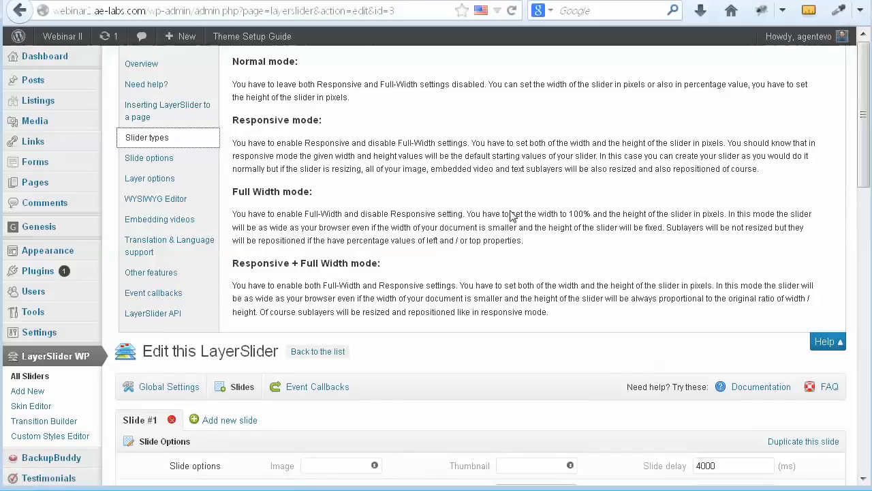
pyautogui.click(154, 162)
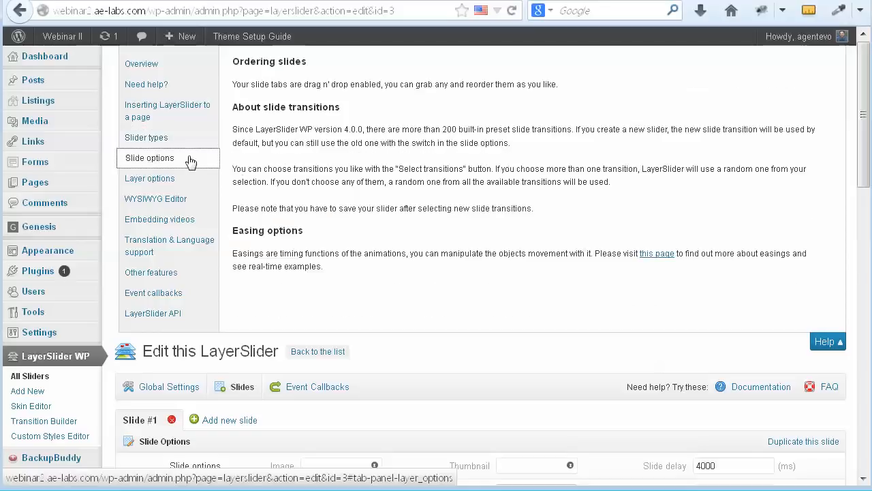
pyautogui.click(161, 182)
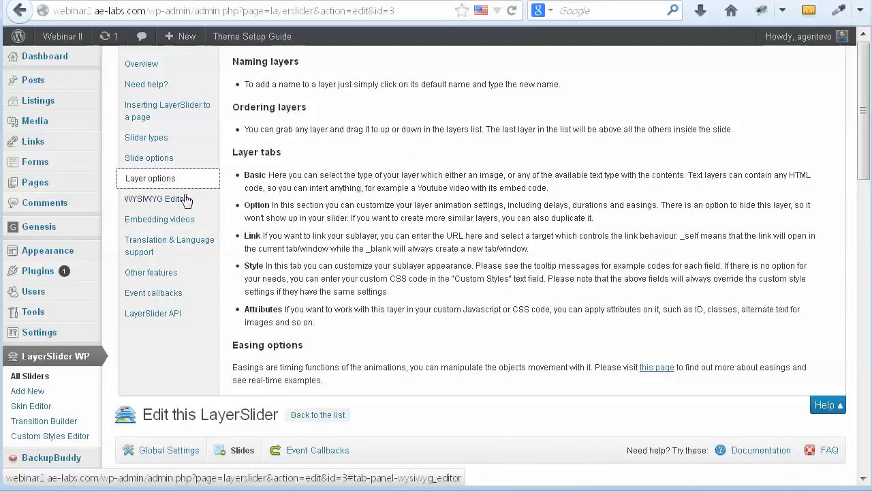
pyautogui.click(161, 201)
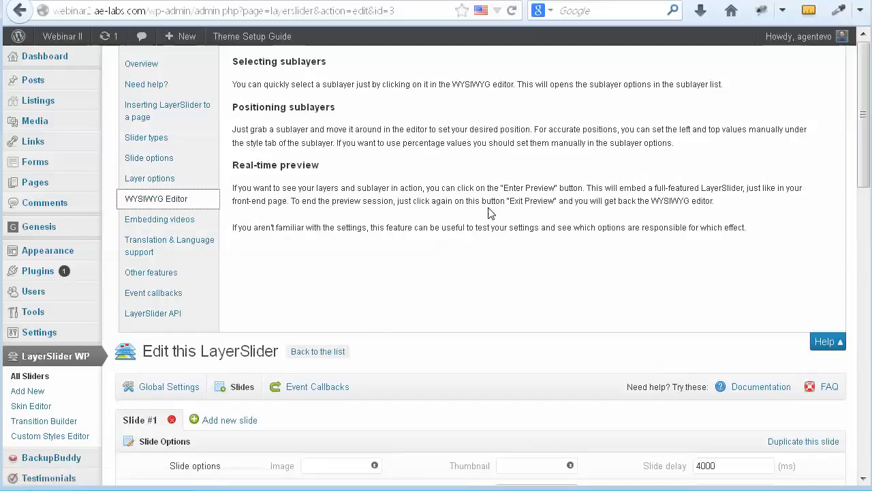
pyautogui.scroll(-6, 522, 298)
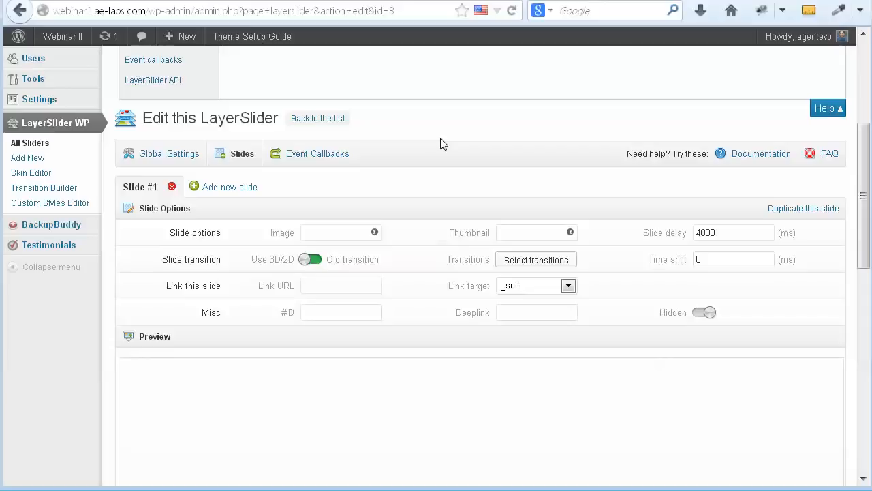
pyautogui.scroll(4, 440, 144)
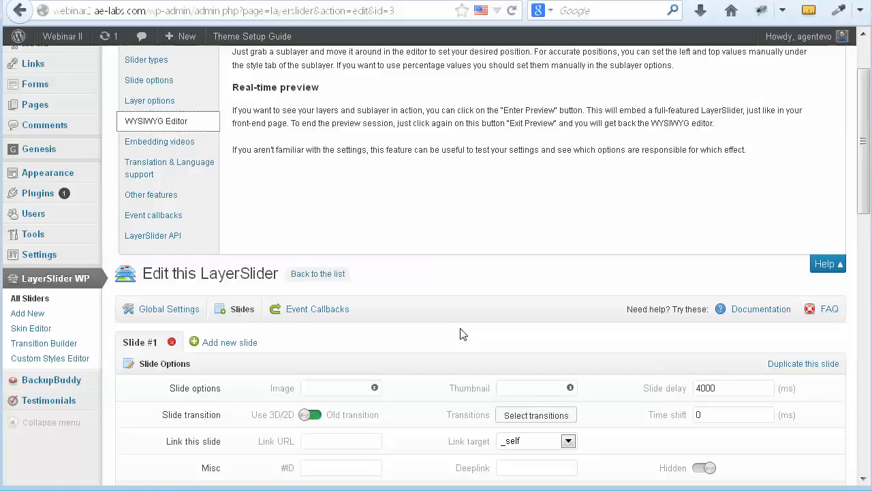
# Step: Set slide-image.jpg from the media library as the background image of Slide #1
pyautogui.scroll(-2, 463, 327)
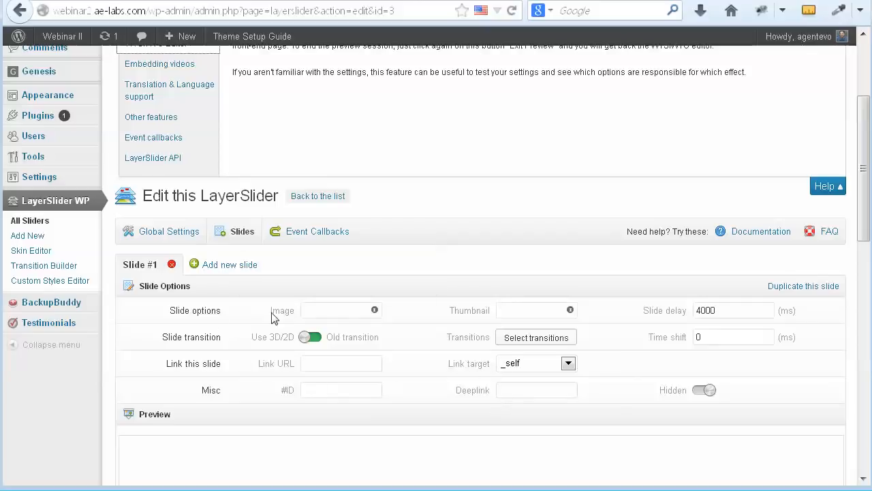
pyautogui.moveTo(314, 310)
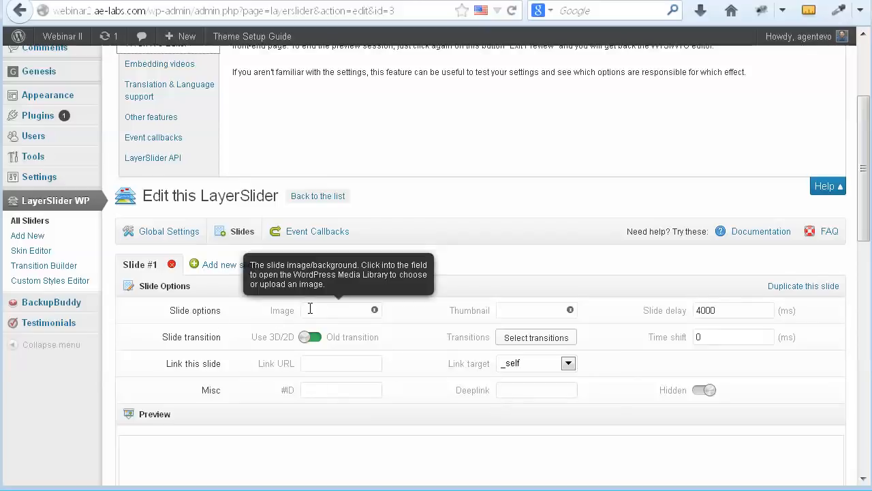
pyautogui.click(310, 309)
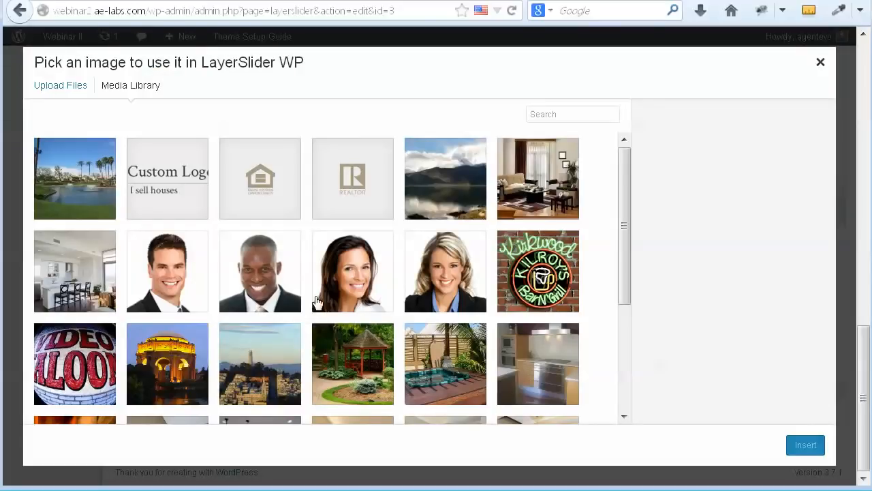
pyautogui.click(56, 88)
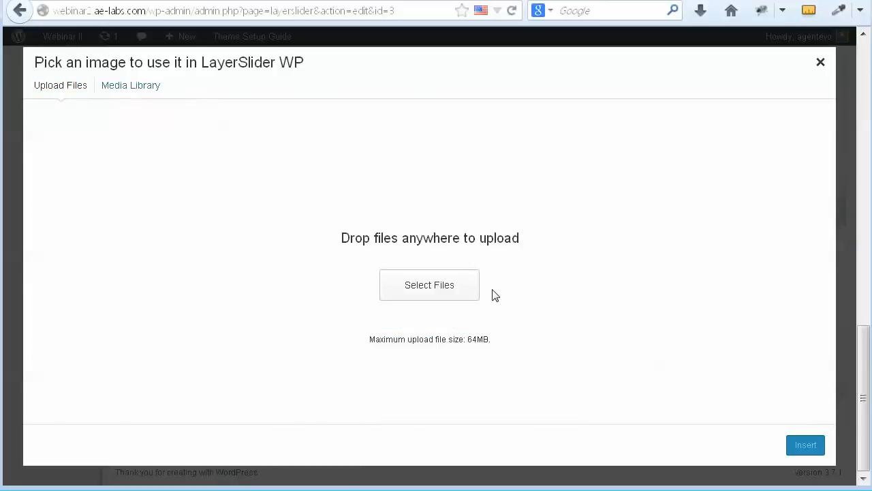
pyautogui.click(132, 89)
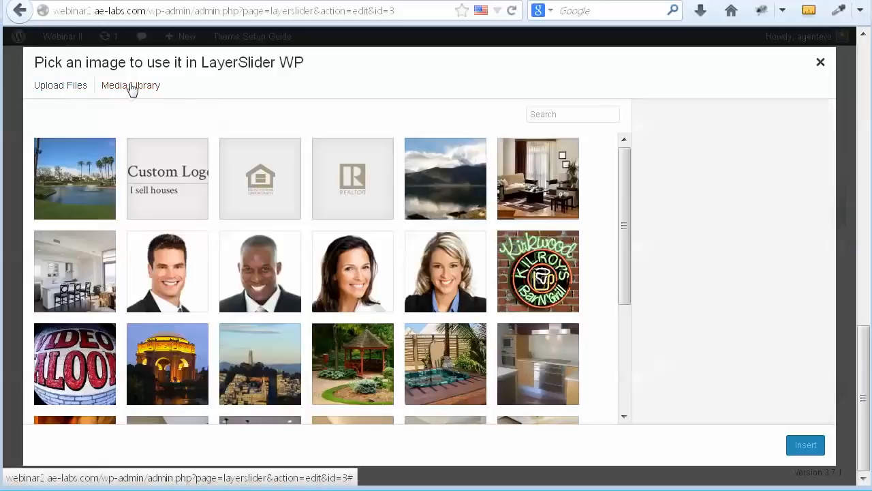
pyautogui.click(450, 188)
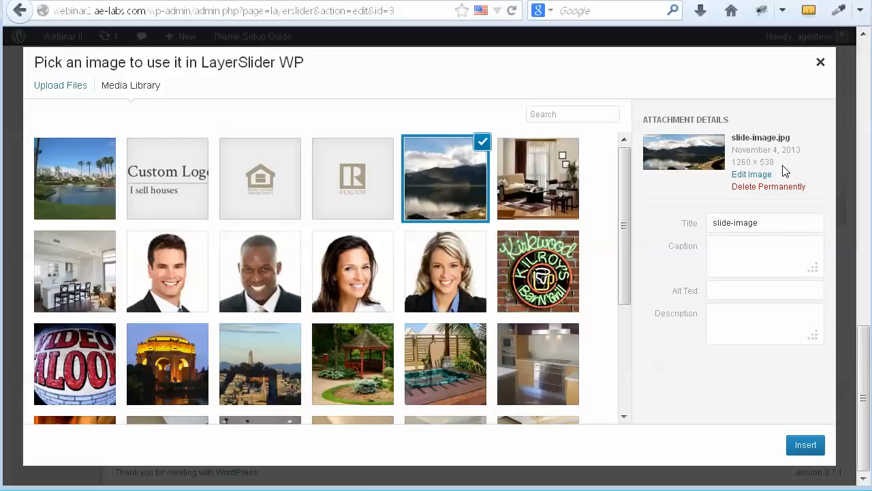
pyautogui.click(806, 445)
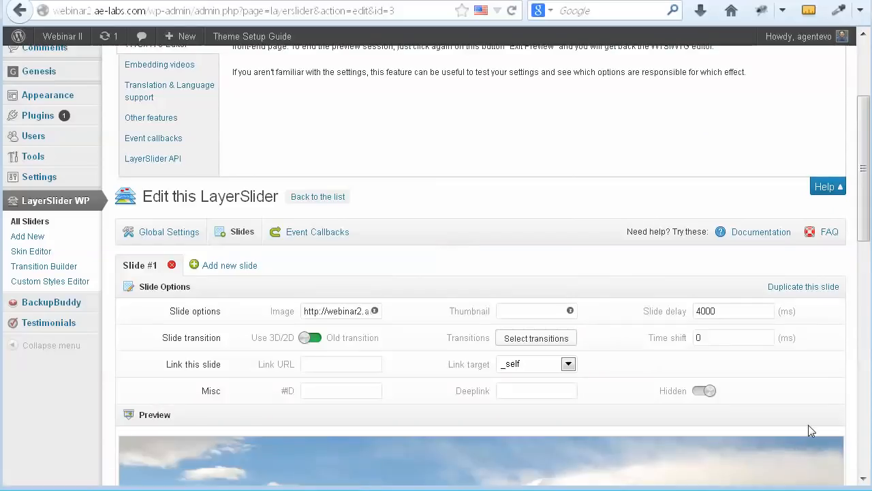
# Step: Check the preview of Slide #1 with its background image and save the slider changes
pyautogui.scroll(-5, 864, 375)
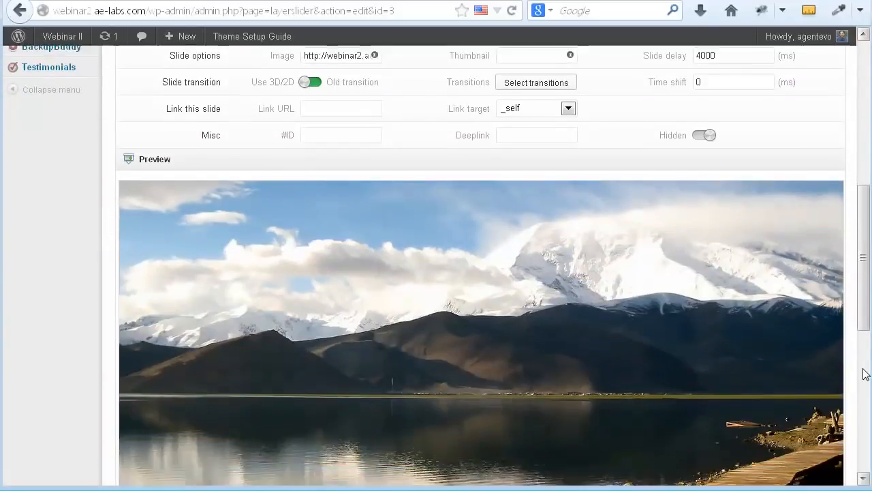
pyautogui.scroll(-3, 660, 328)
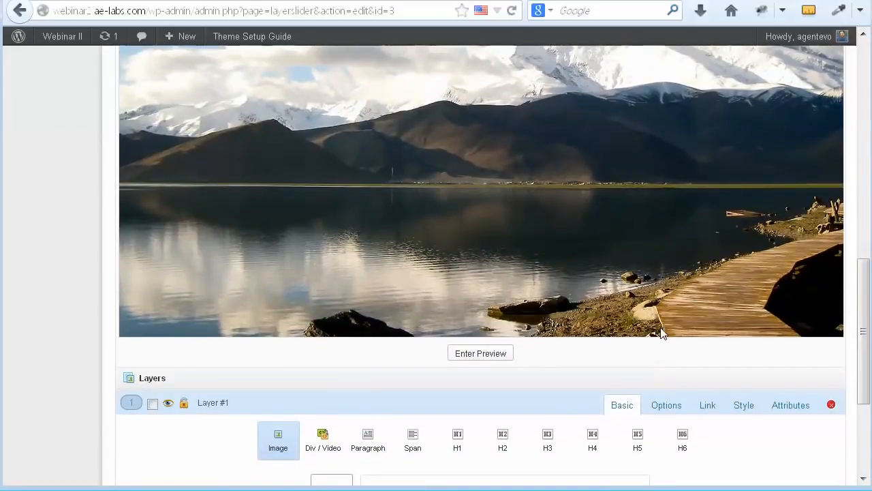
pyautogui.scroll(-3, 660, 333)
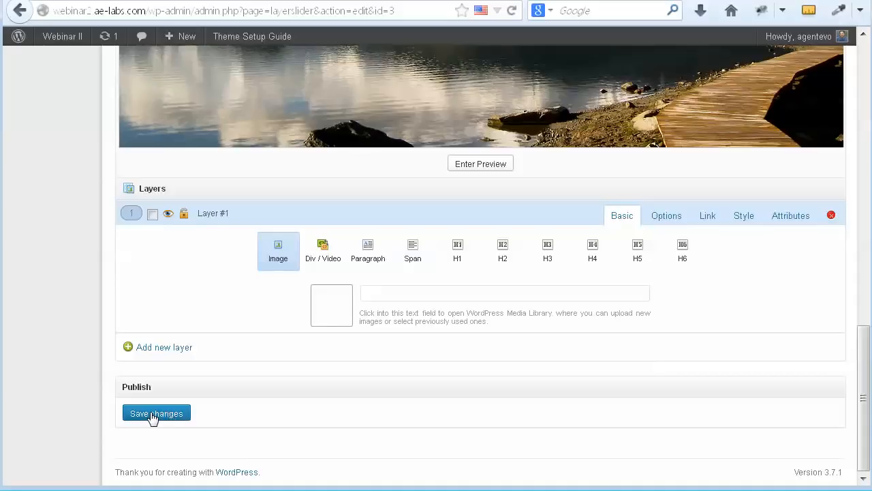
pyautogui.click(153, 417)
# Step: Go to the site's widget settings and remove the existing LayerSlider WP Widget from the Slider area
pyautogui.scroll(6, 54, 260)
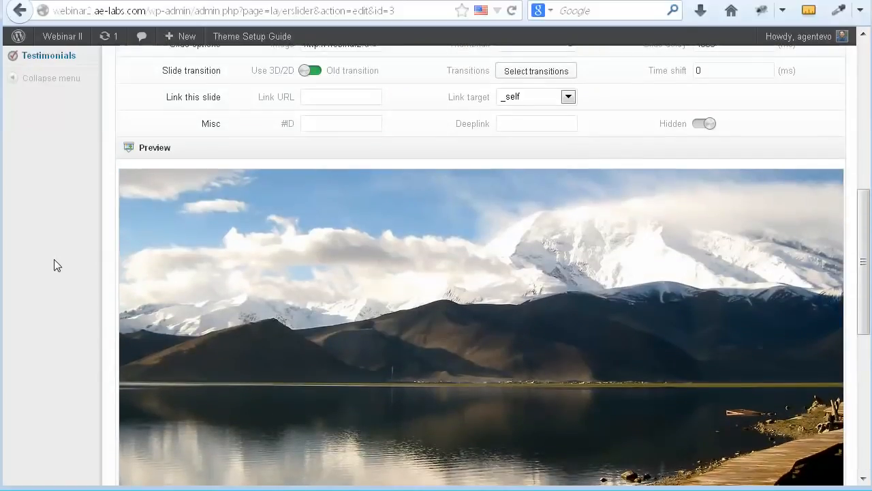
pyautogui.scroll(5, 54, 260)
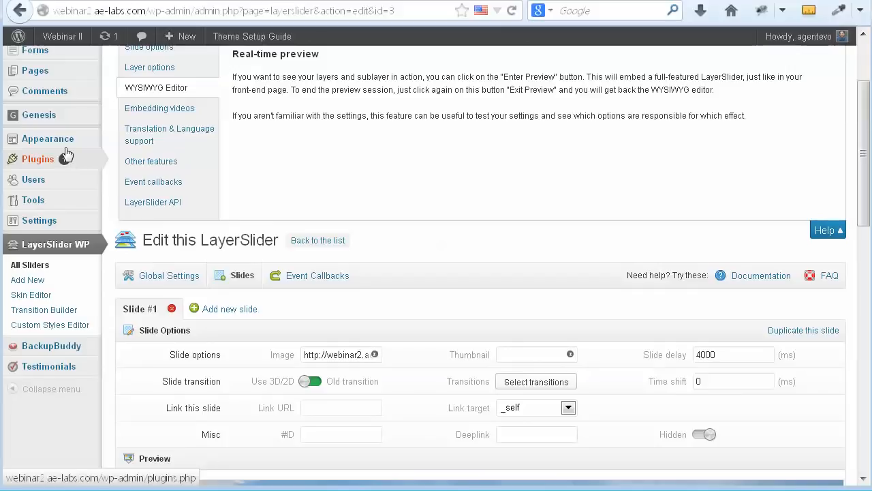
pyautogui.moveTo(40, 138)
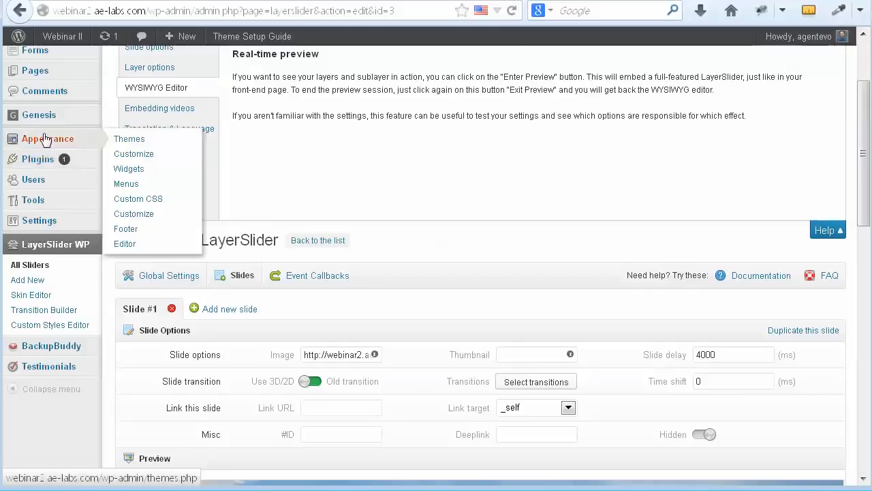
pyautogui.click(175, 171)
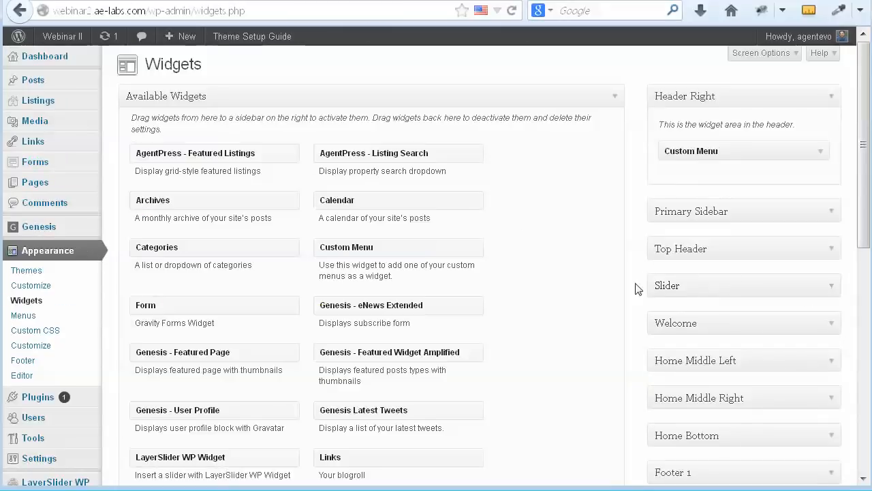
pyautogui.click(832, 287)
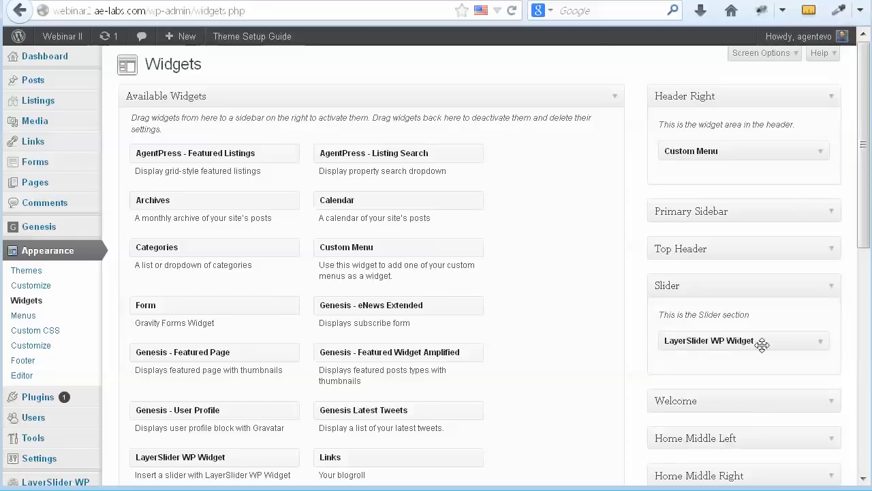
pyautogui.click(821, 343)
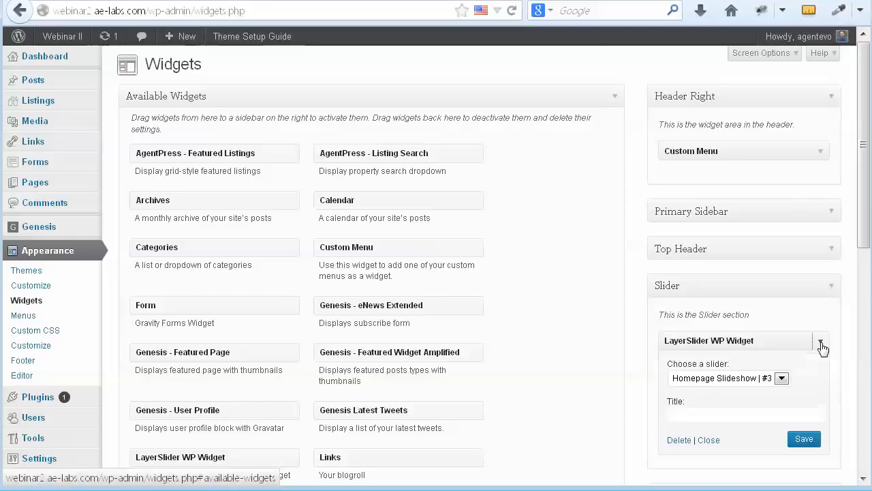
pyautogui.scroll(-2, 819, 377)
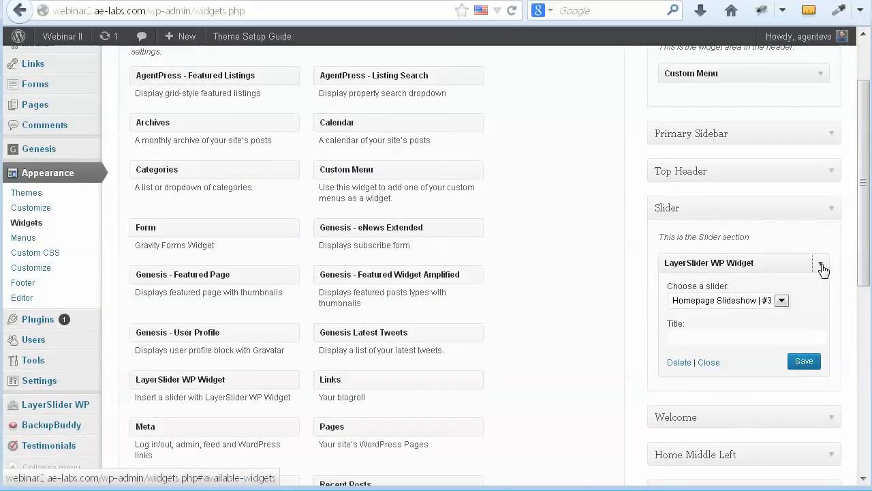
pyautogui.click(821, 266)
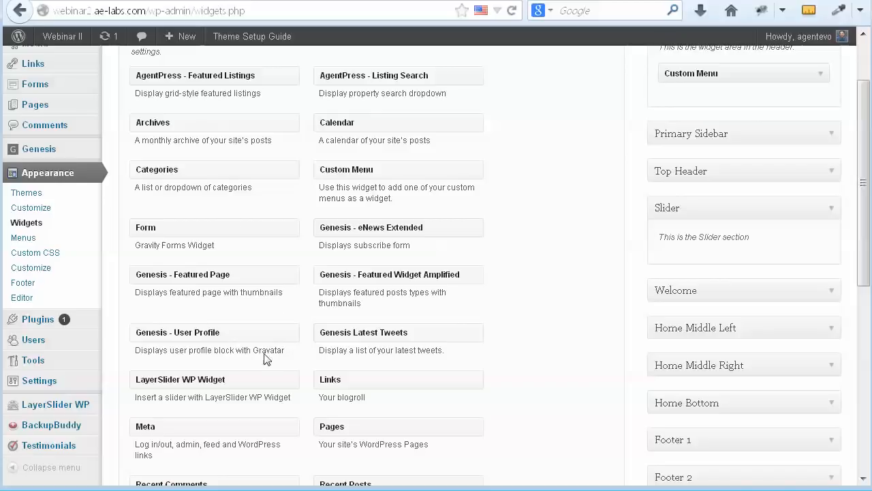
# Step: Add a LayerSlider WP Widget to the Slider widget area and choose the Homepage Slideshow | #3 slider for it
pyautogui.moveTo(160, 378); pyautogui.dragTo(686, 252)
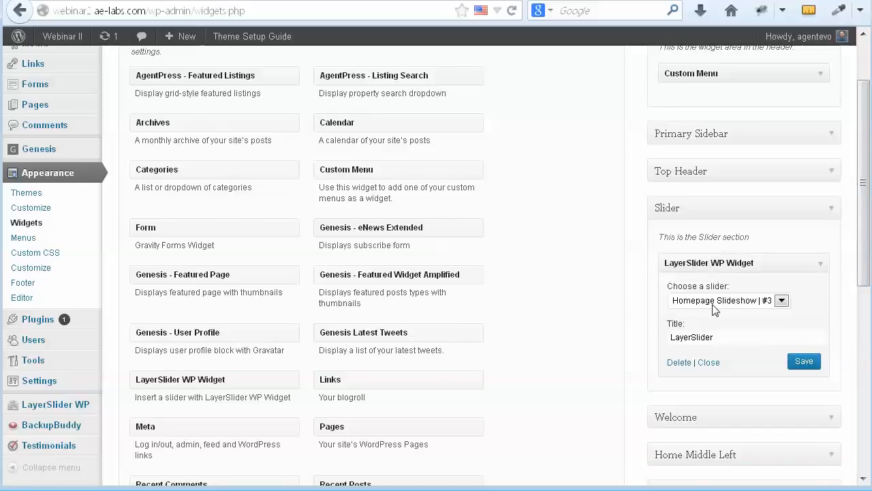
pyautogui.click(782, 301)
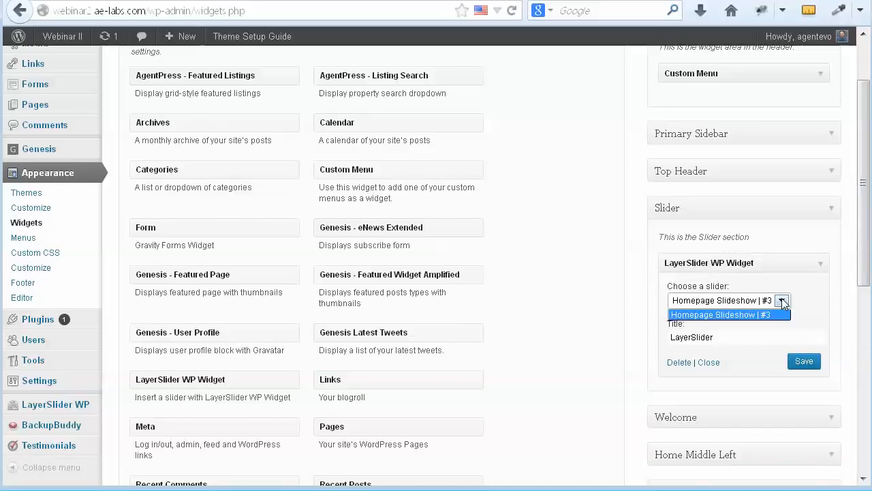
pyautogui.click(748, 316)
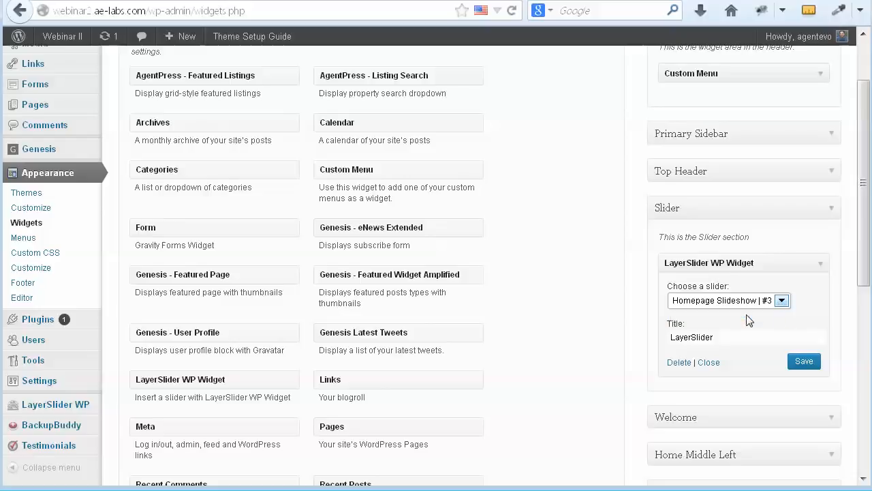
# Step: Clear the title of the LayerSlider WP Widget in the Slider area and save the widget
pyautogui.moveTo(732, 335); pyautogui.dragTo(671, 339)
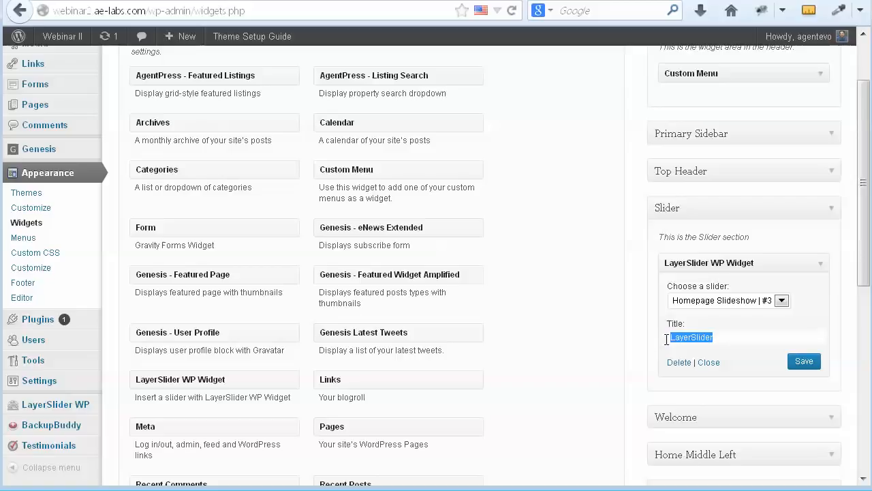
pyautogui.press('BackSpace')
pyautogui.click(804, 364)
pyautogui.click(803, 365)
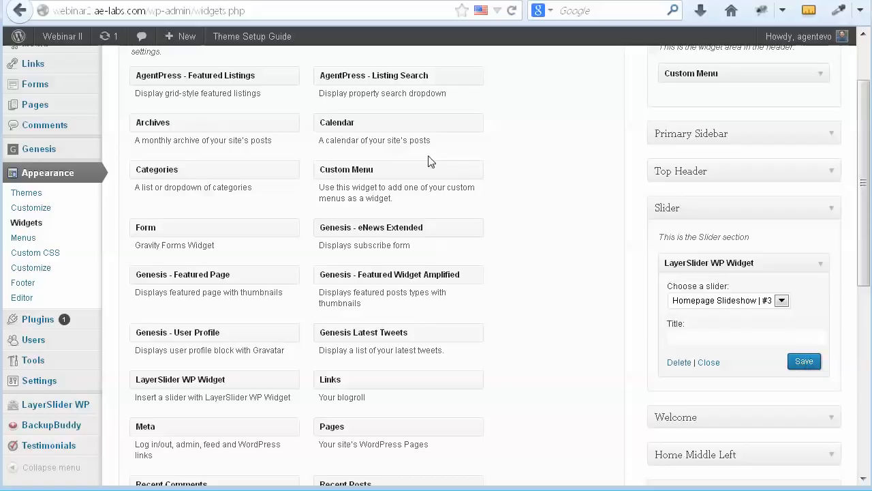
# Step: Reload the site's homepage to check the full-width slideshow, and return to the widget settings
pyautogui.click(276, 0)
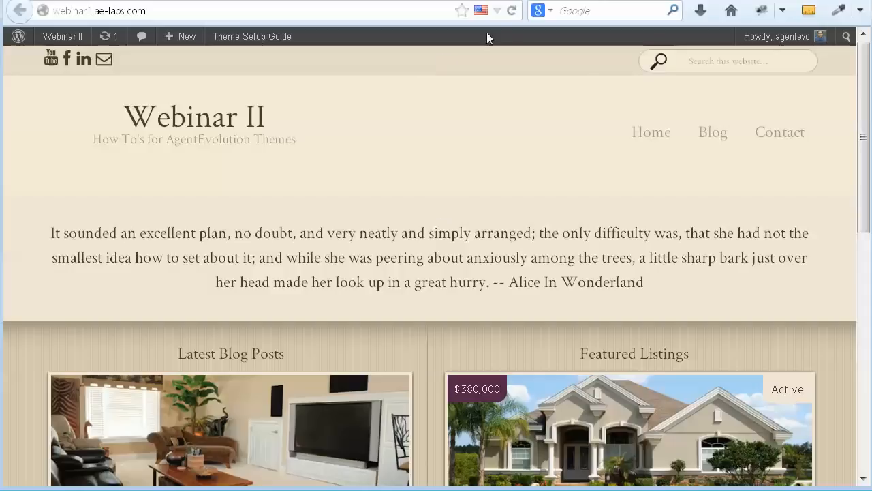
pyautogui.click(511, 10)
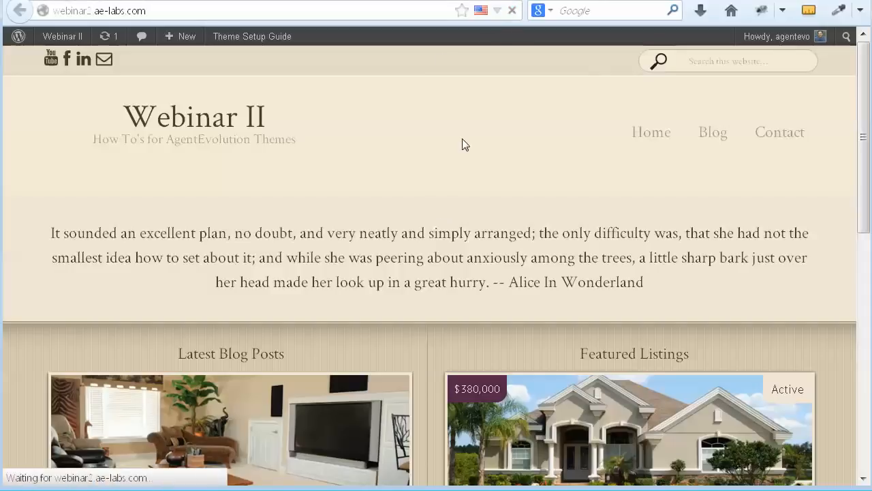
pyautogui.scroll(-2, 658, 251)
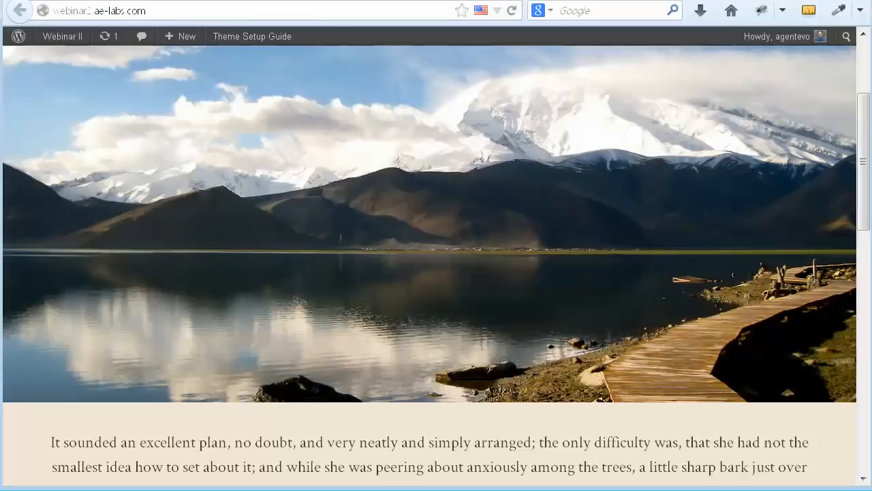
pyautogui.click(149, 0)
pyautogui.scroll(-1, 409, 95)
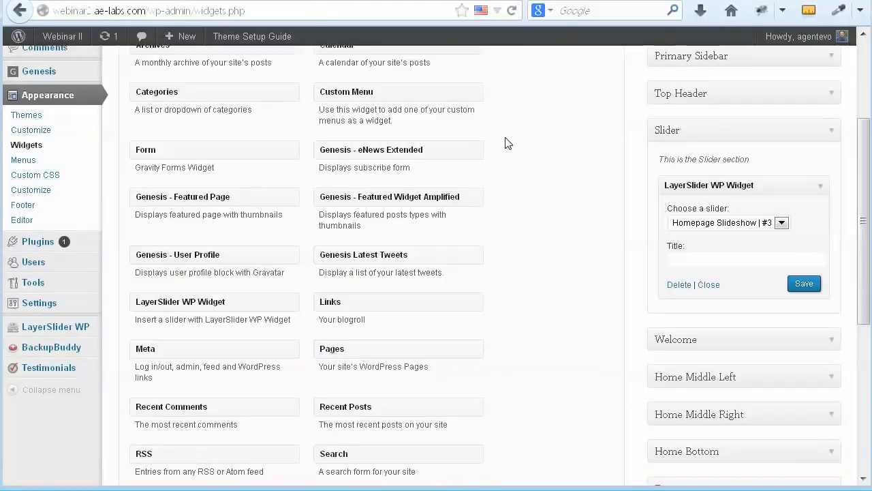
# Step: Open the Homepage Slideshow slider in LayerSlider for editing and add a second slide to it
pyautogui.moveTo(78, 330)
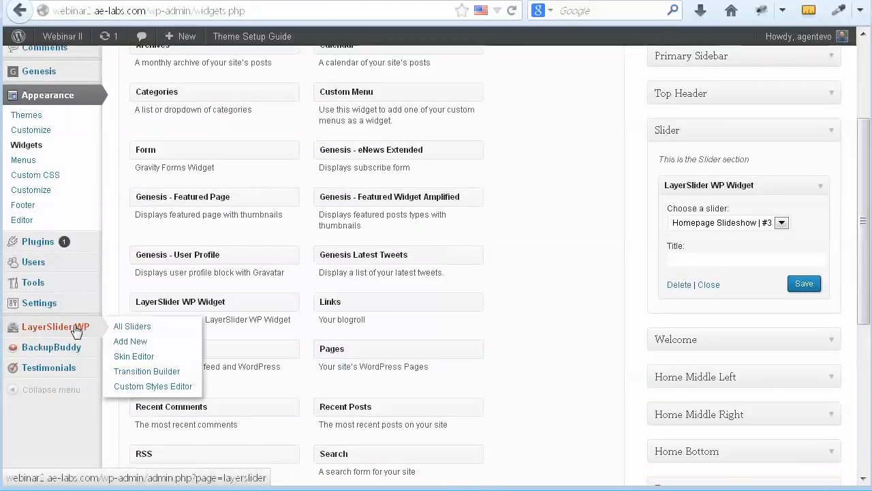
pyautogui.click(134, 327)
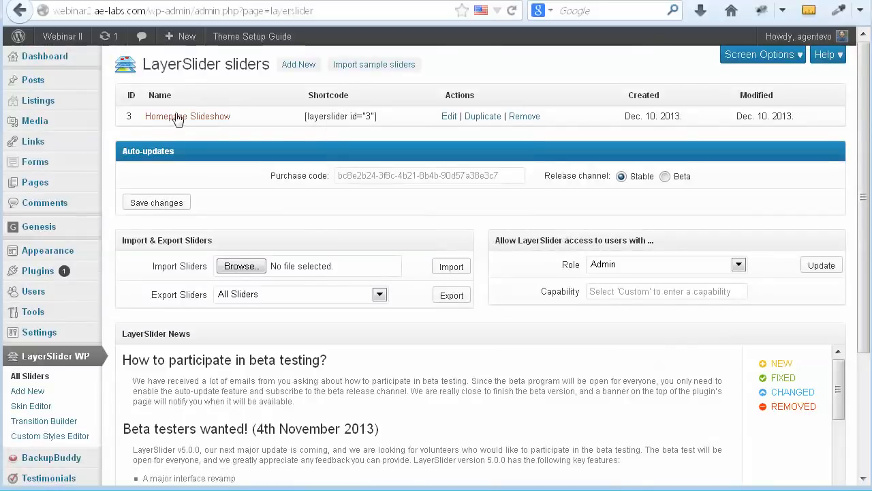
pyautogui.click(217, 121)
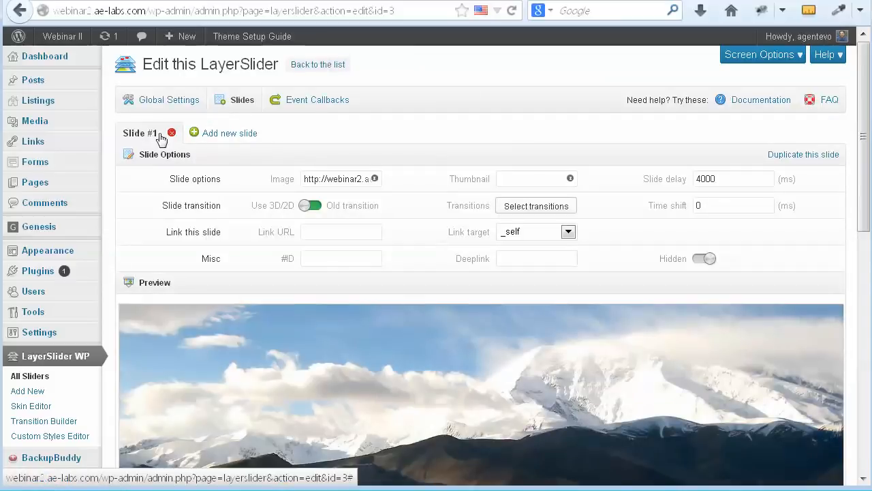
pyautogui.click(227, 134)
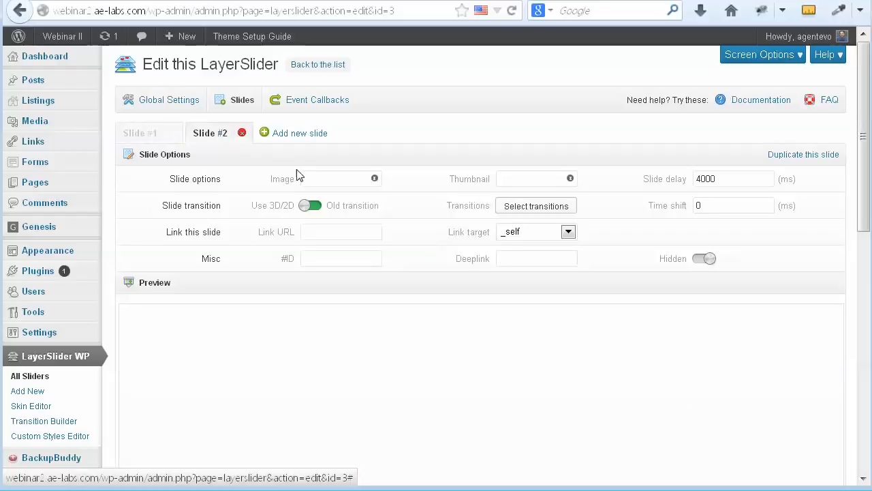
# Step: Set the media library image scsh2.jpg as the background of Slide #2 and save the slider
pyautogui.click(310, 179)
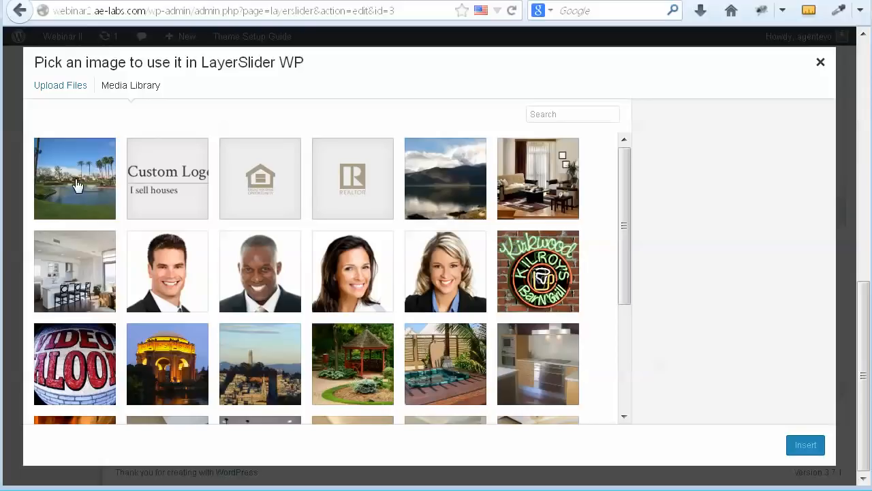
pyautogui.click(77, 185)
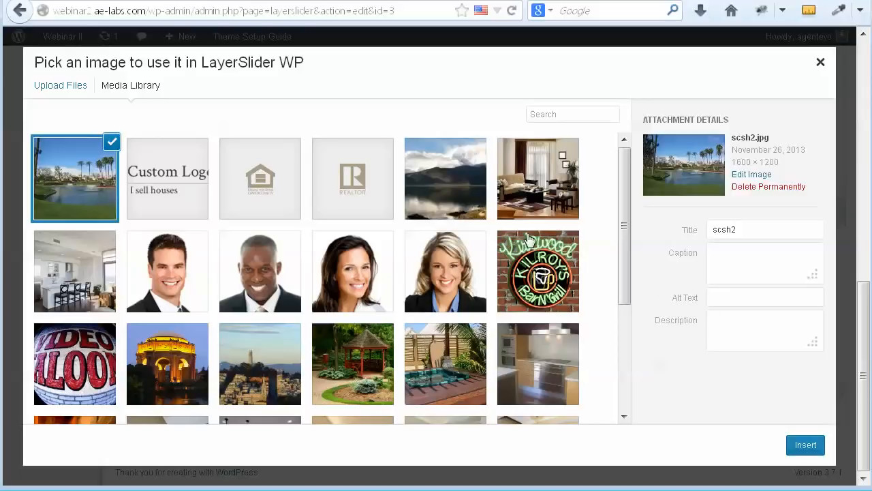
pyautogui.click(804, 446)
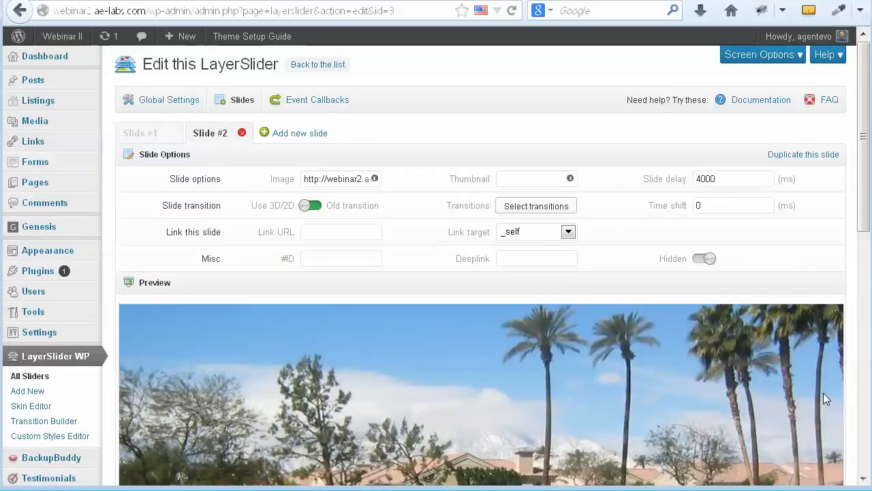
pyautogui.scroll(-7, 823, 398)
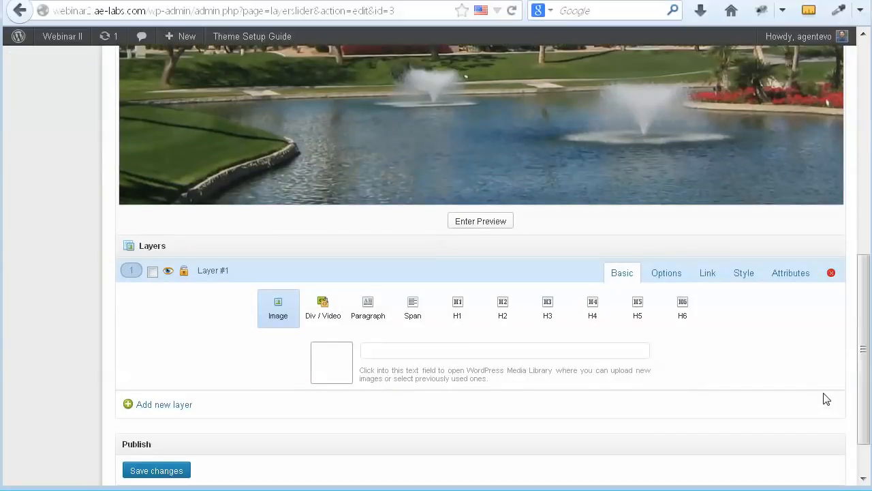
pyautogui.click(171, 471)
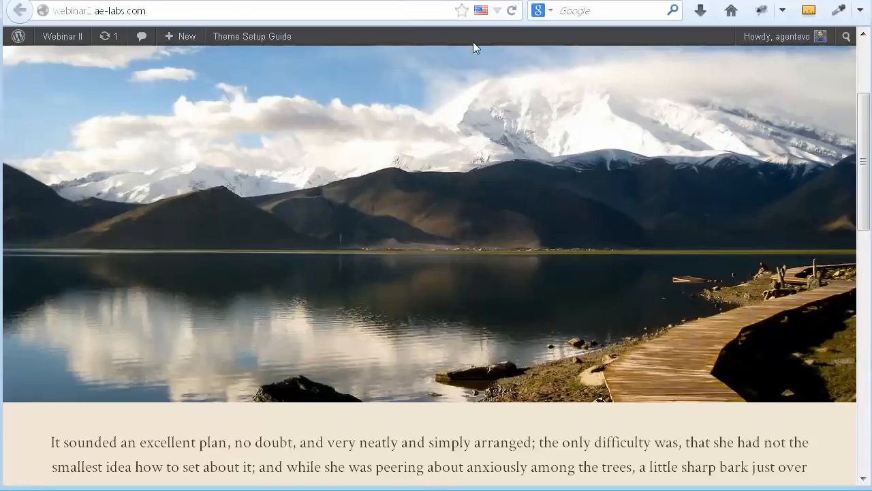
# Step: Reload the site's homepage to check the two-slide slideshow, and return to the slider editor
pyautogui.click(512, 11)
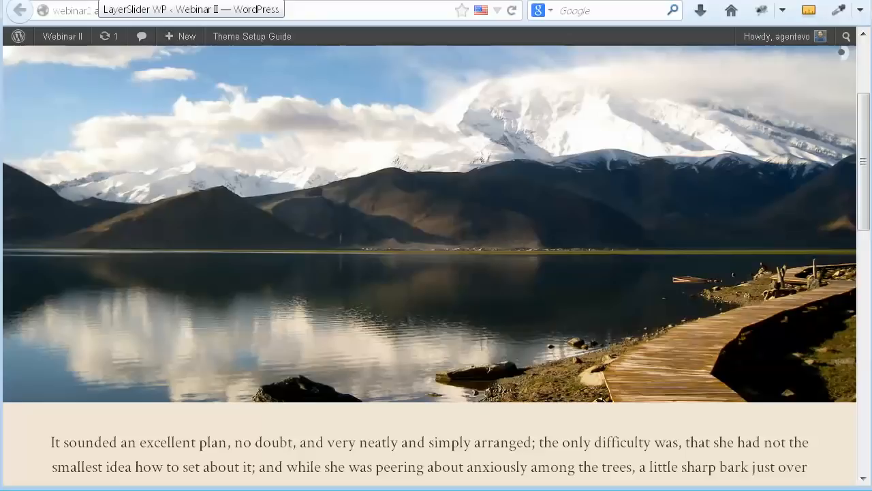
pyautogui.click(99, 1)
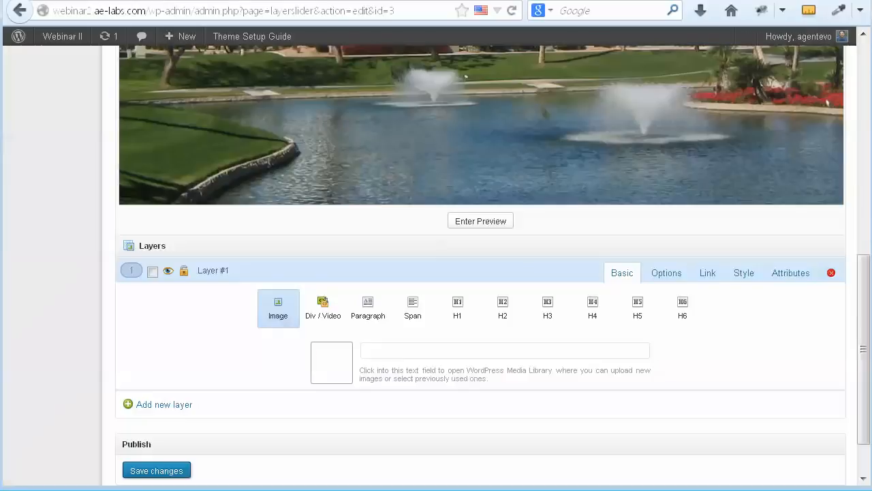
# Step: Choose the built-in 2D transition Smooth fading from left for Slide #2 and save the slider
pyautogui.scroll(10, 512, 199)
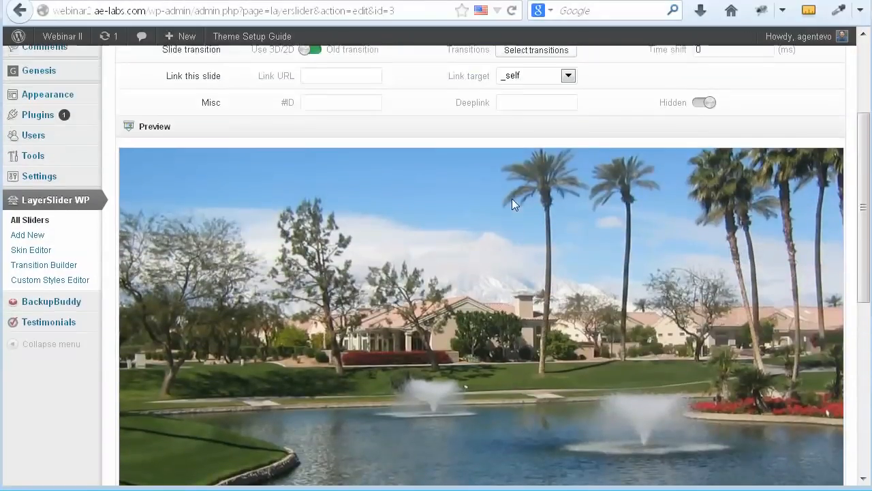
pyautogui.scroll(2, 511, 199)
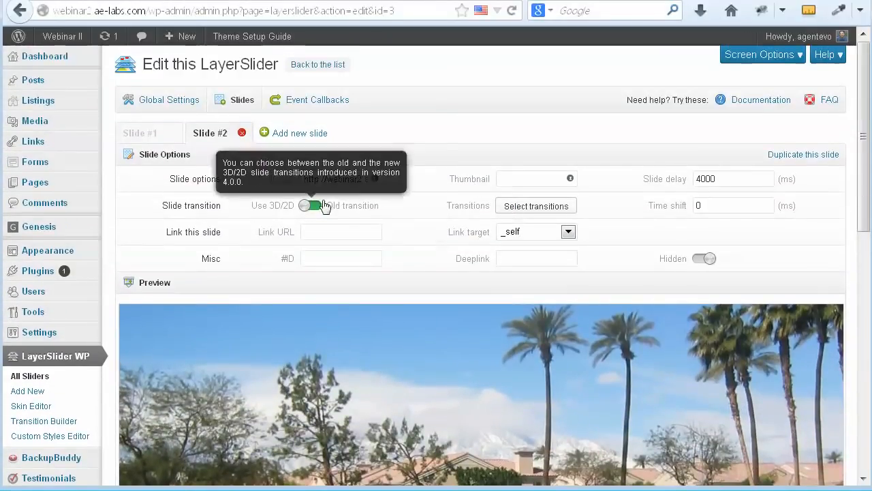
pyautogui.click(543, 207)
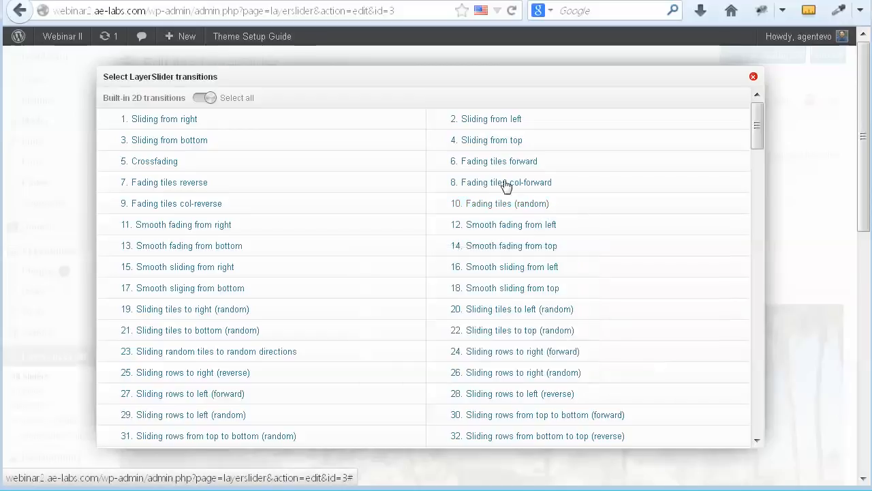
pyautogui.moveTo(494, 144)
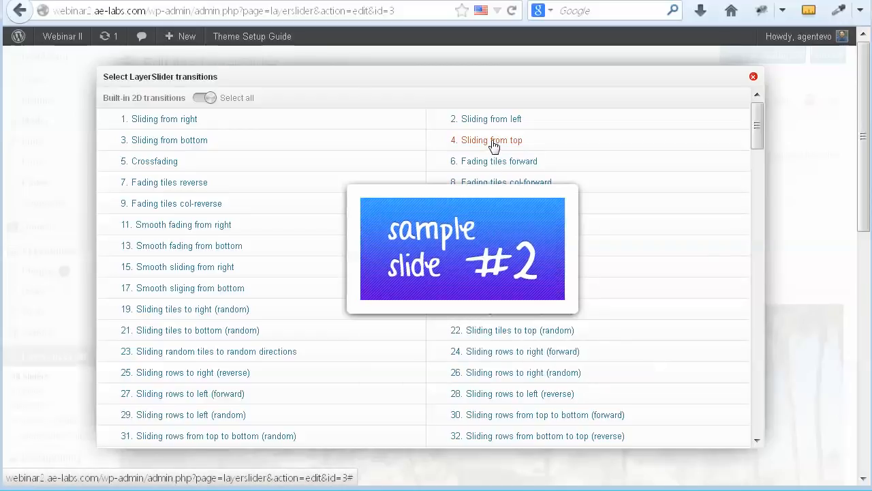
pyautogui.moveTo(434, 248)
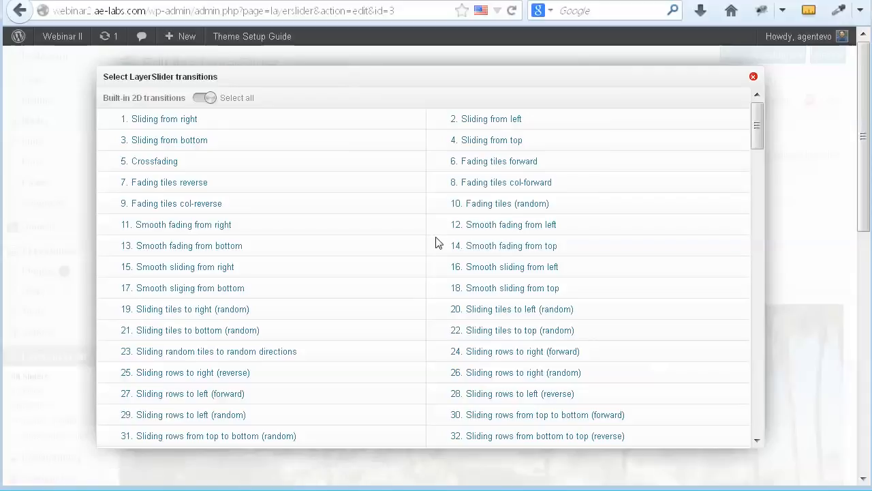
pyautogui.moveTo(490, 228)
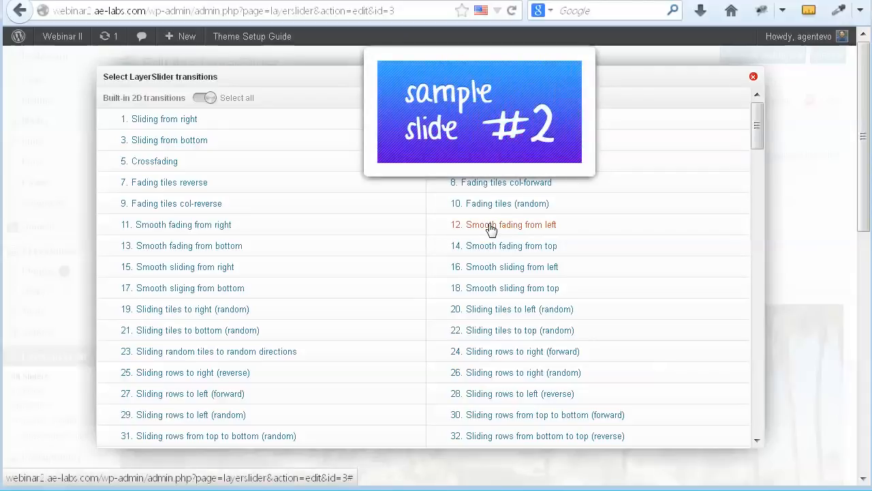
pyautogui.click(490, 229)
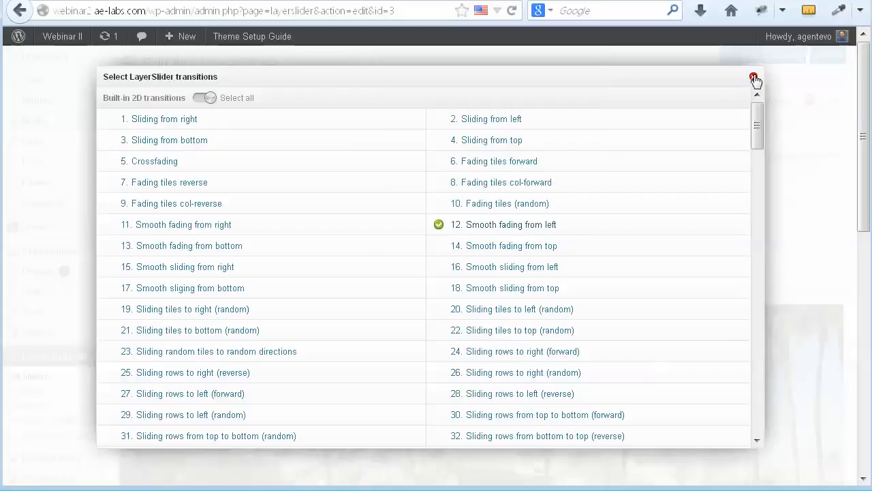
pyautogui.click(754, 78)
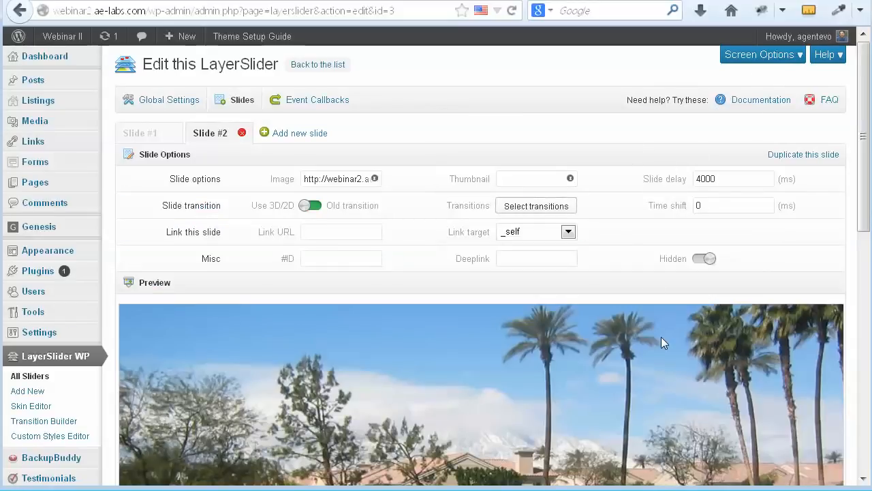
pyautogui.scroll(-8, 660, 337)
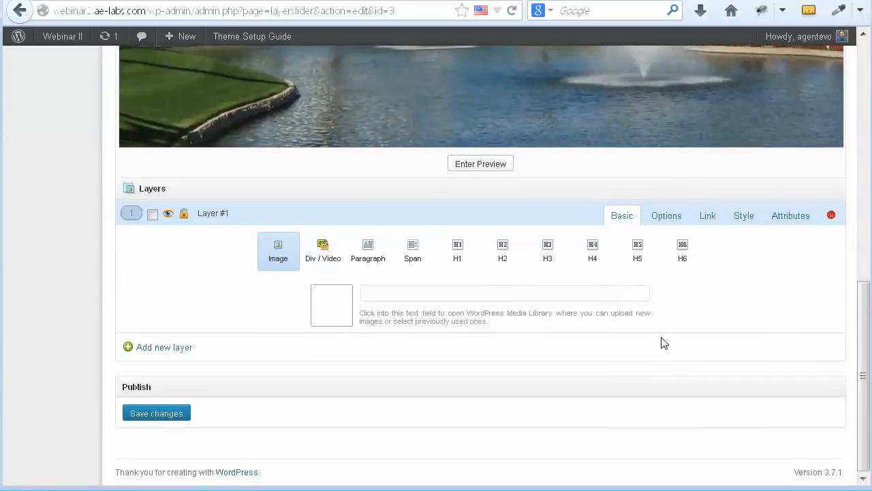
pyautogui.click(165, 413)
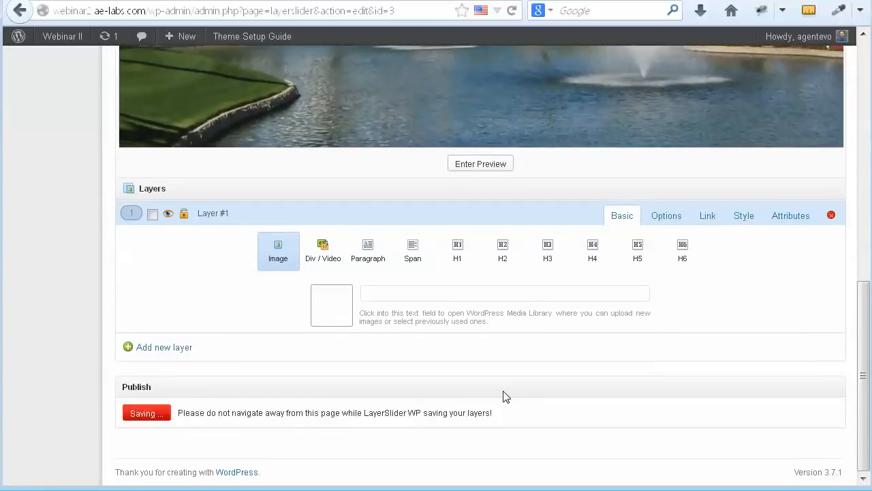
# Step: View the caption box on the Must See demo's slideshow, and return to the slider editor
pyautogui.scroll(1, 558, 351)
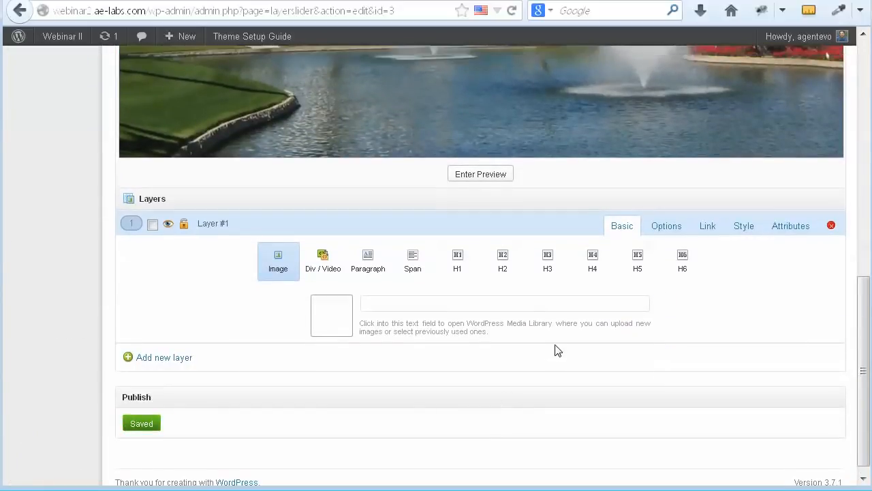
pyautogui.scroll(5, 555, 350)
pyautogui.scroll(2, 555, 351)
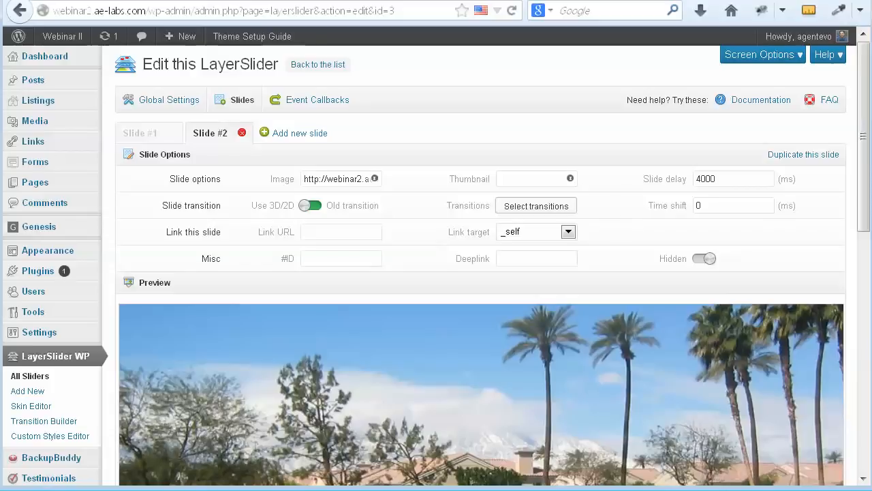
pyautogui.click(547, 1)
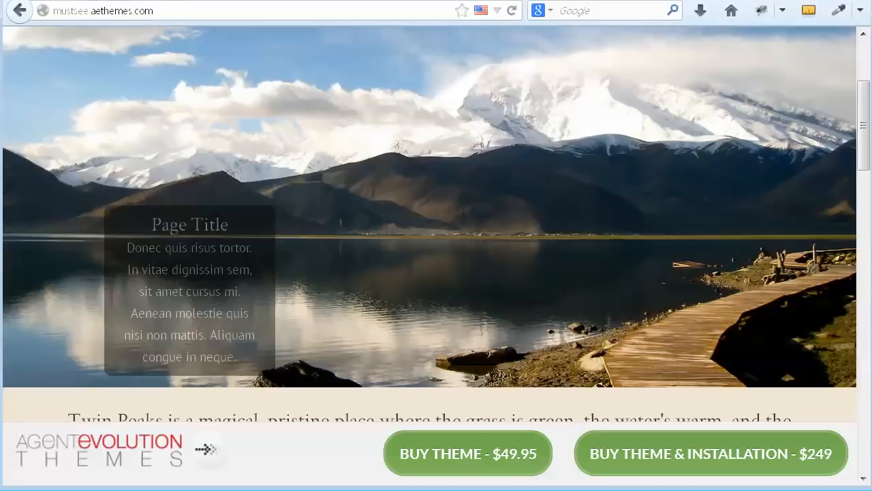
pyautogui.click(117, 0)
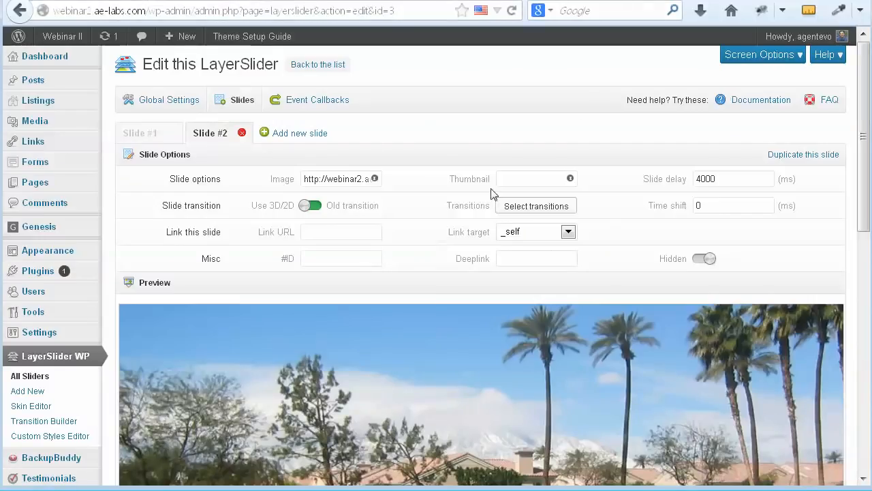
pyautogui.scroll(-5, 614, 270)
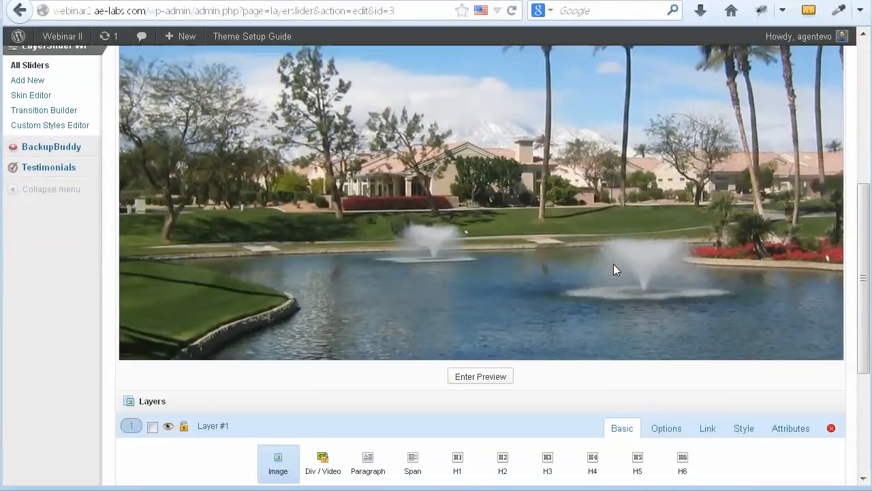
pyautogui.scroll(-3, 613, 270)
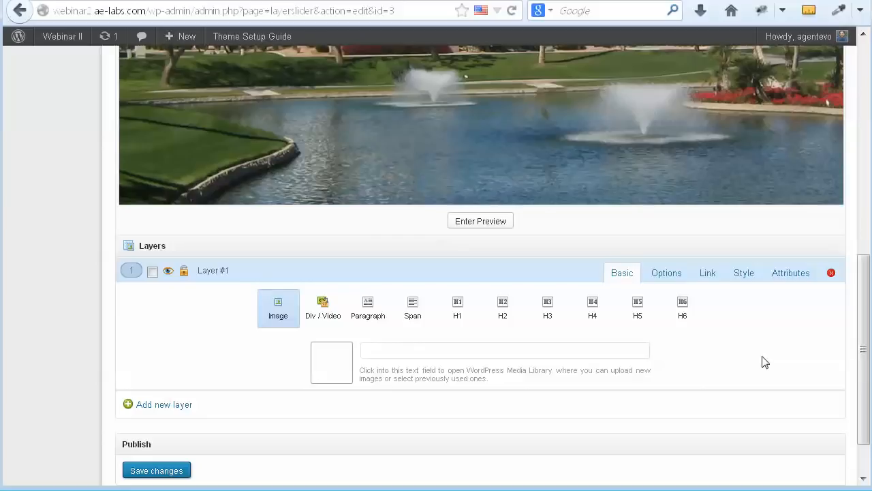
pyautogui.scroll(-2, 764, 362)
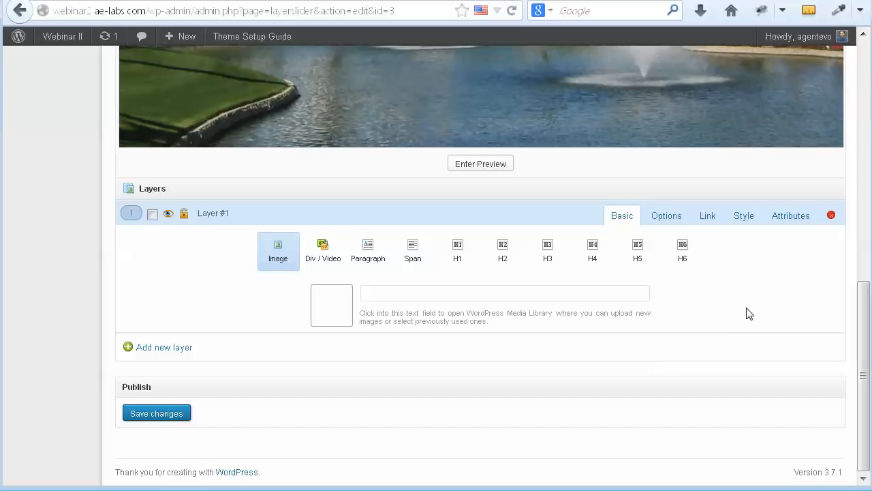
pyautogui.scroll(8, 748, 313)
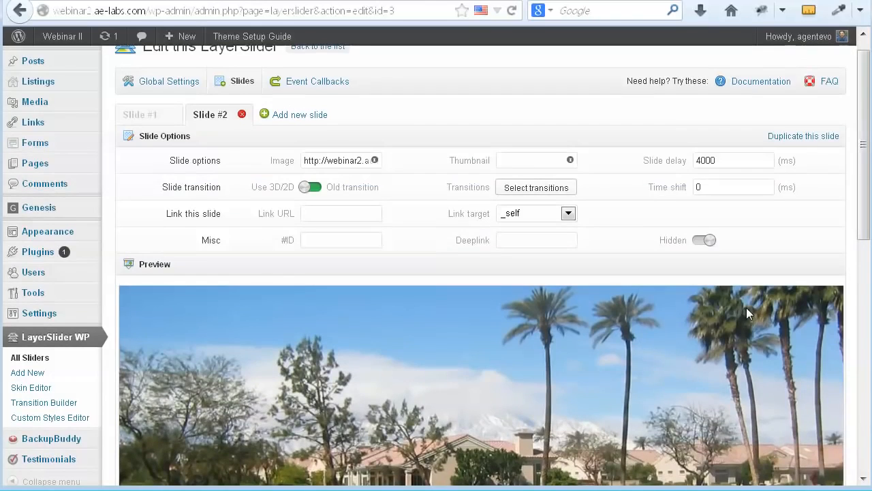
pyautogui.scroll(-3, 748, 313)
pyautogui.scroll(-5, 746, 307)
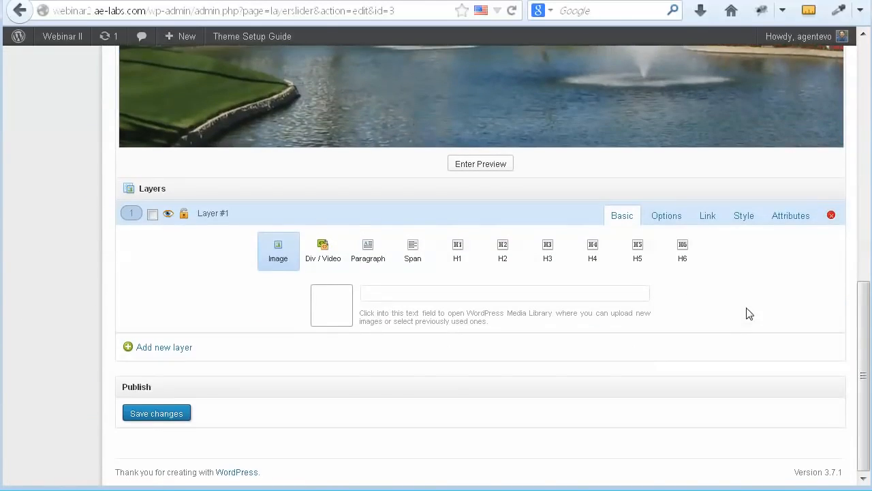
# Step: Switch to Slide #1 and examine the options, link, style, attributes and basic settings of its Layer #1
pyautogui.scroll(7, 746, 308)
pyautogui.click(137, 76)
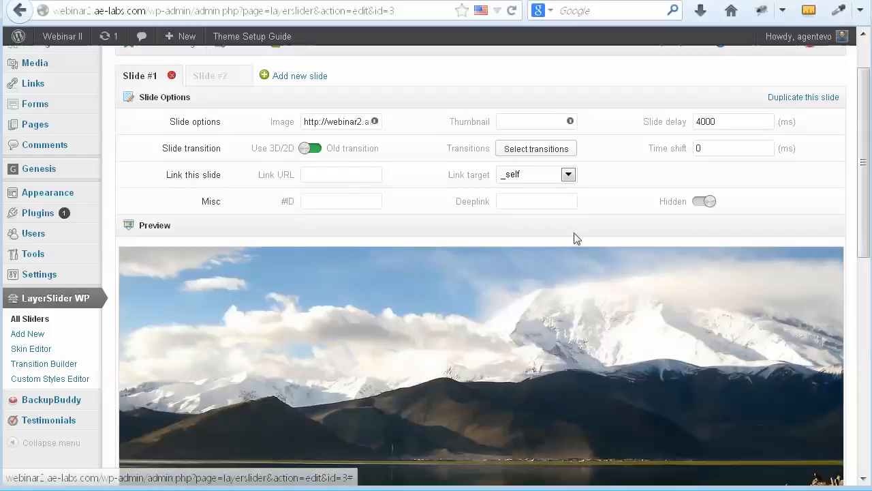
pyautogui.scroll(-7, 649, 319)
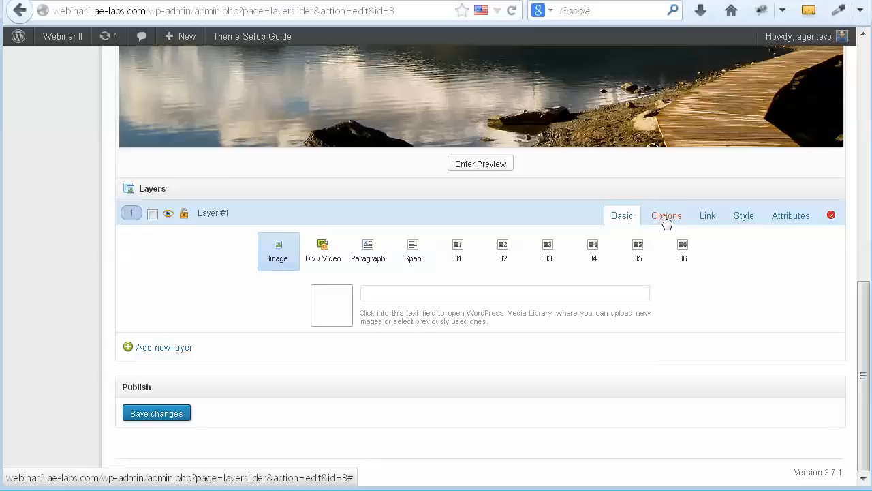
pyautogui.click(664, 219)
pyautogui.click(710, 218)
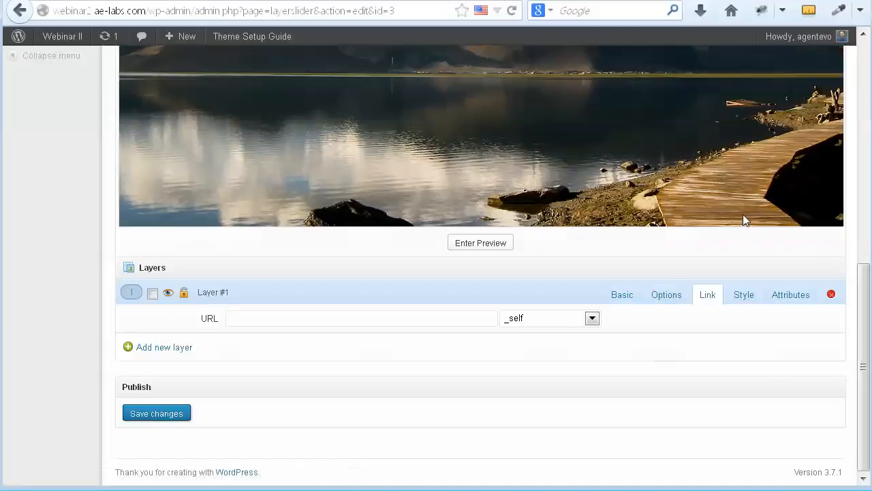
pyautogui.click(745, 296)
pyautogui.click(807, 299)
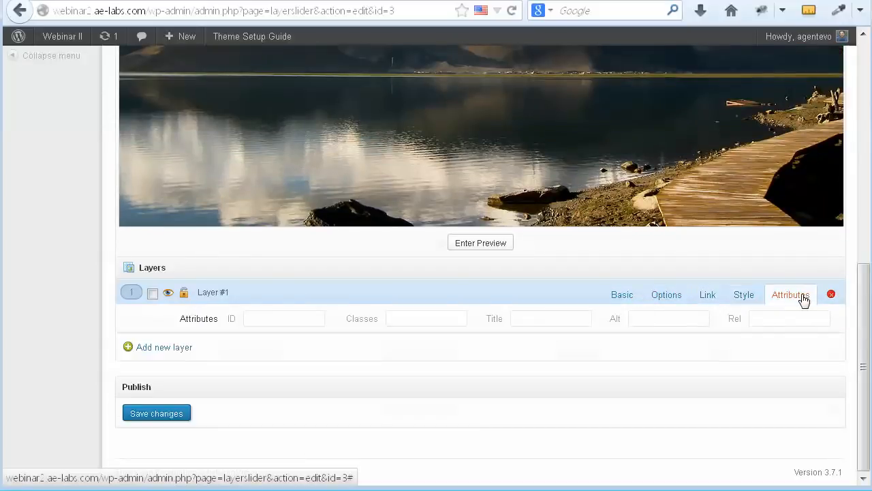
pyautogui.click(623, 297)
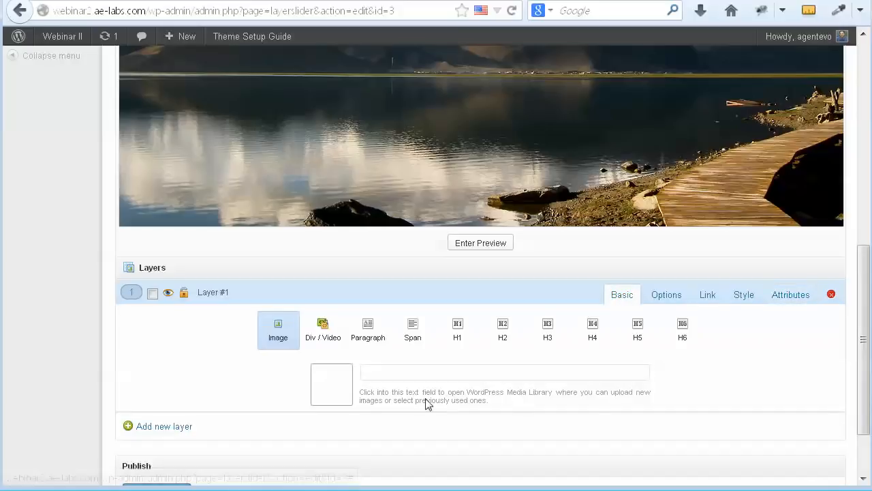
# Step: Make Layer #1 a Div / Video layer containing "My Heading" and "some text here for the slideshow", and save the slider
pyautogui.click(323, 329)
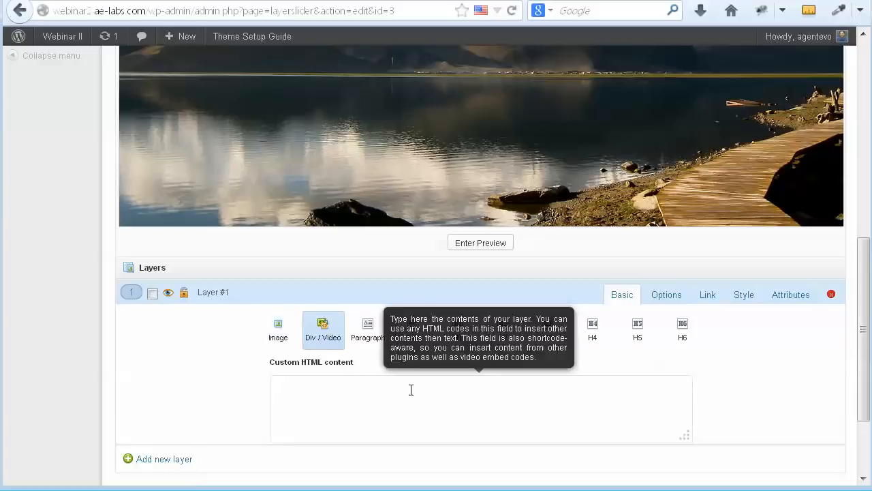
pyautogui.scroll(-2, 520, 402)
pyautogui.click(283, 310)
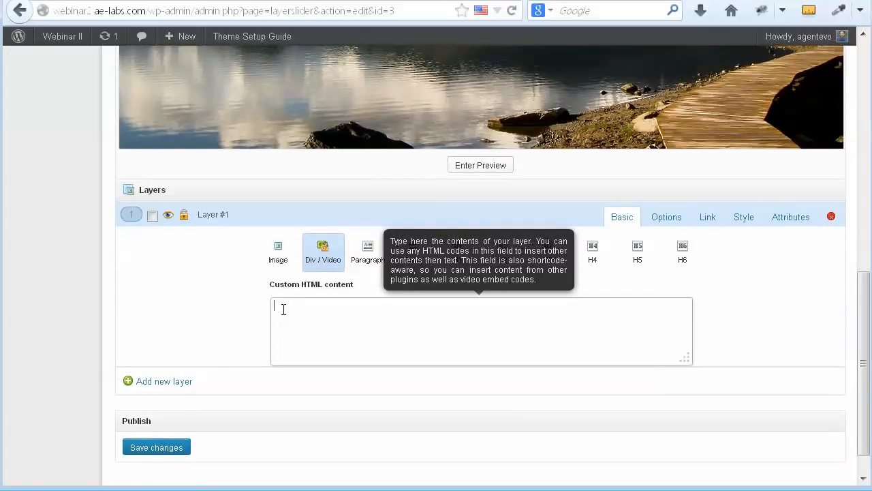
pyautogui.click(358, 301)
pyautogui.write('He')
pyautogui.press('BackSpace')
pyautogui.write('My Heading  ')
pyautogui.write('some')
pyautogui.write(' text her')
pyautogui.write('e for the slidesh')
pyautogui.write('o')
pyautogui.press('BackSpace')
pyautogui.write('how')
pyautogui.click(152, 447)
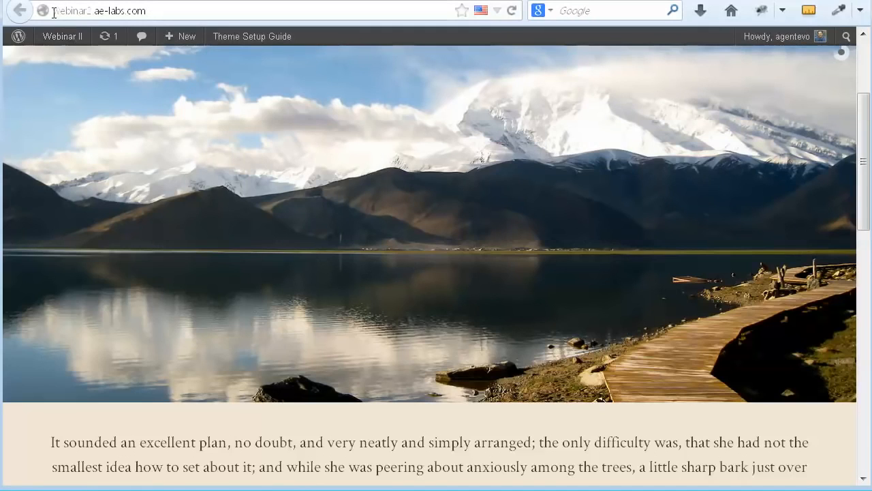
# Step: Reload the site's homepage to check the caption text on the slideshow, and return to the slider editor
pyautogui.click(511, 10)
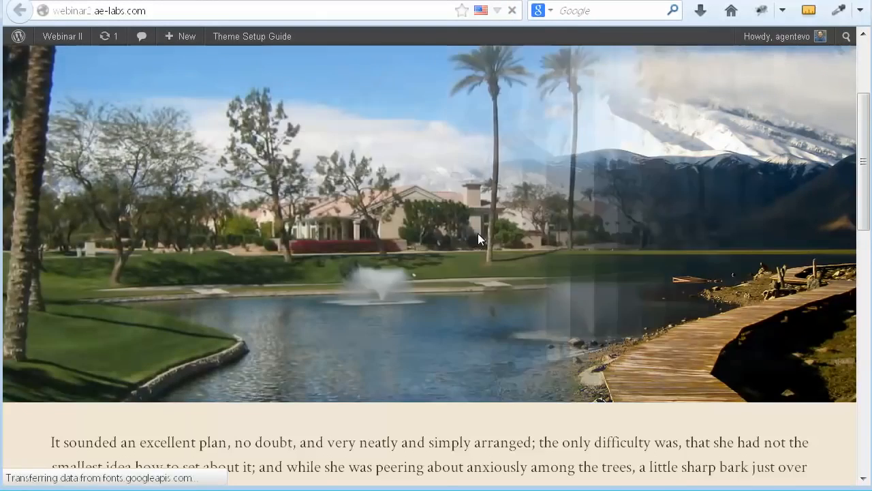
pyautogui.scroll(-5, 478, 233)
pyautogui.scroll(5, 477, 233)
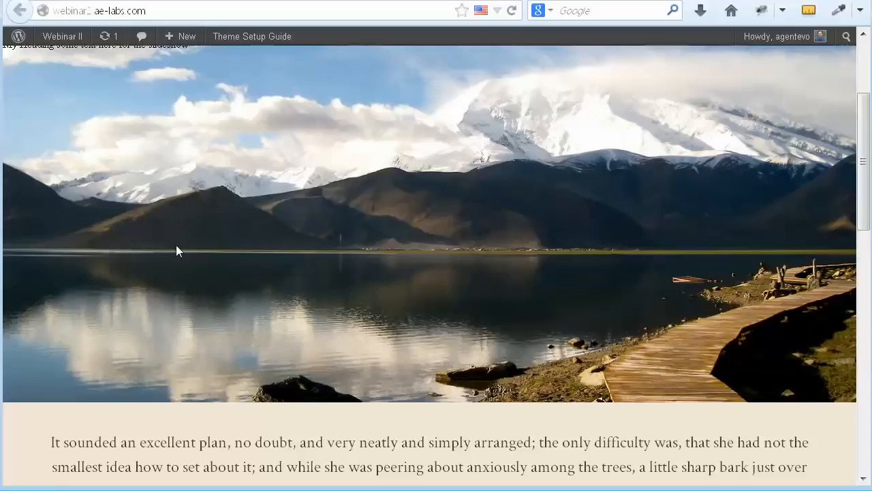
pyautogui.click(511, 11)
pyautogui.click(113, 1)
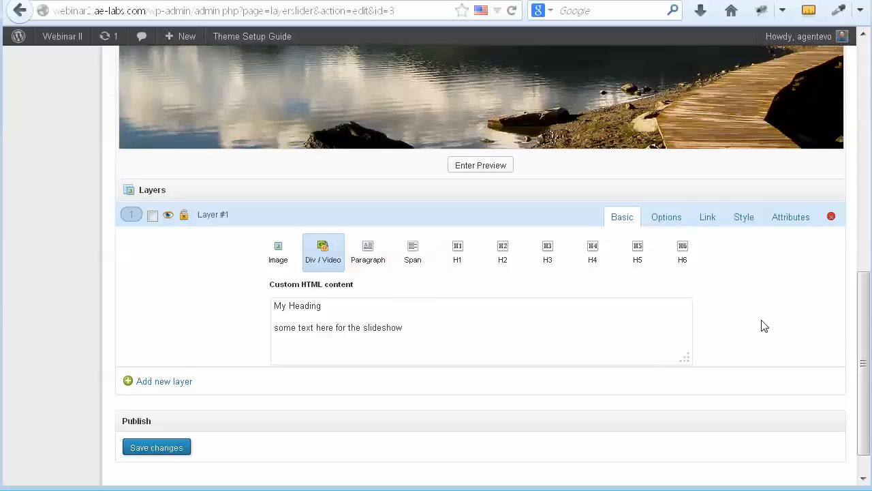
# Step: Open a new blank post in a separate browser tab, keeping the slider editor open
pyautogui.scroll(6, 763, 326)
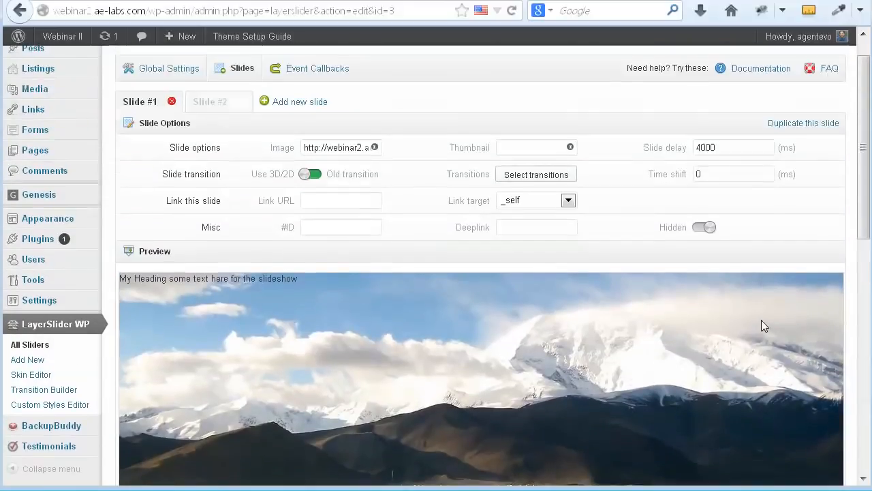
pyautogui.scroll(1, 761, 325)
pyautogui.moveTo(67, 82)
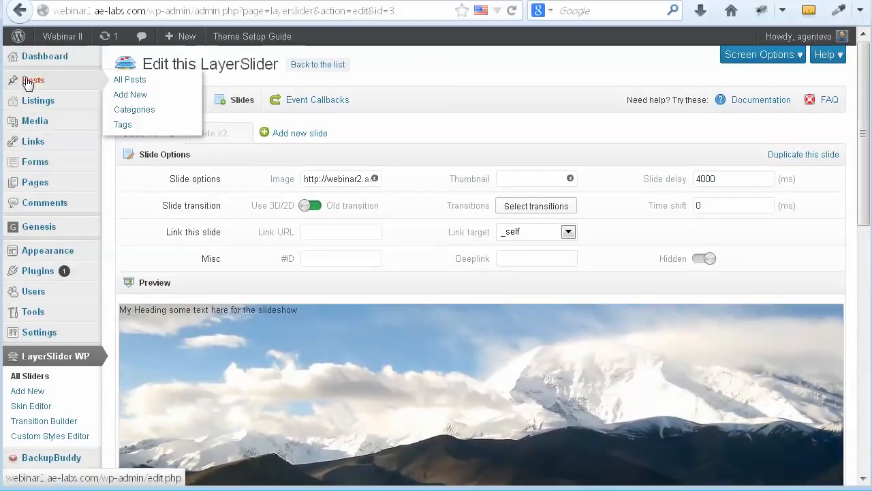
pyautogui.rightClick(139, 96)
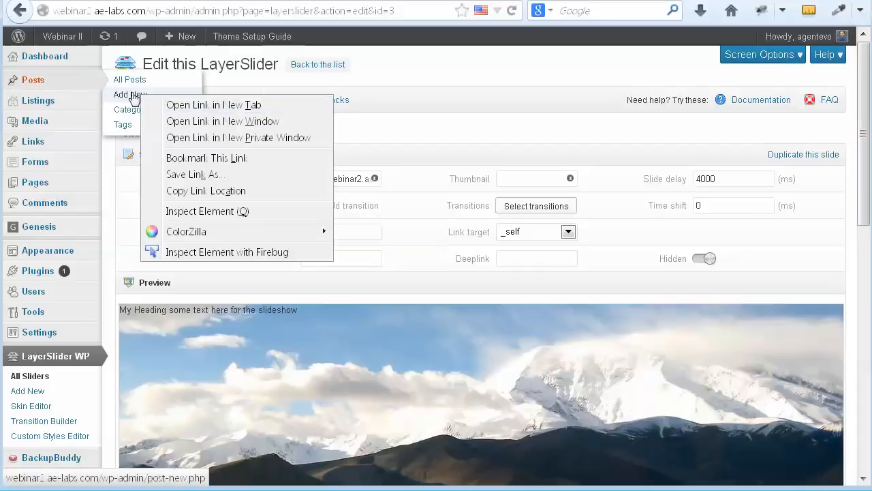
pyautogui.click(197, 106)
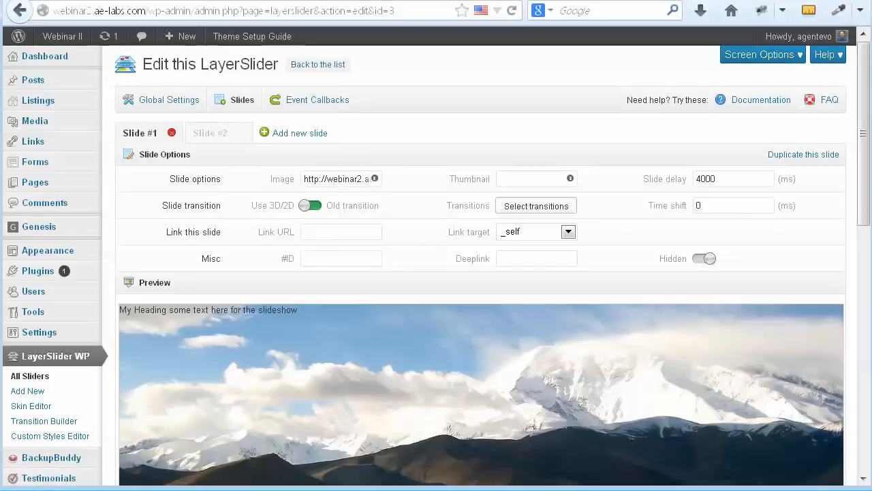
pyautogui.click(323, 1)
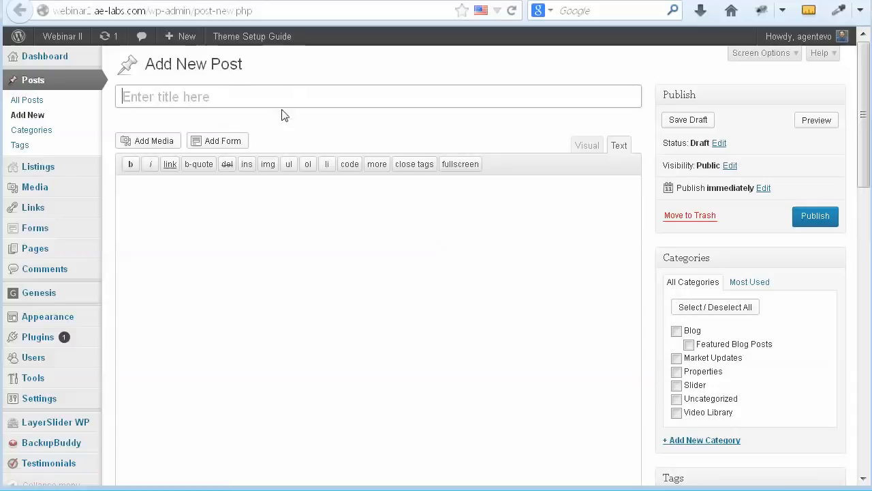
# Step: Write "My Heading" and, as a separate paragraph, "some text for my slideshow will be here" in the new post's body
pyautogui.click(138, 196)
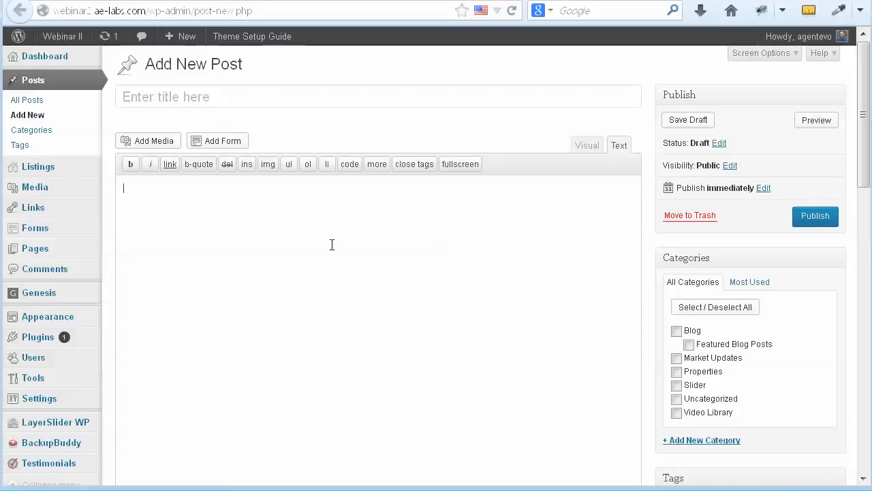
pyautogui.write('My Heading')
pyautogui.write('some t')
pyautogui.write('ext for my sti')
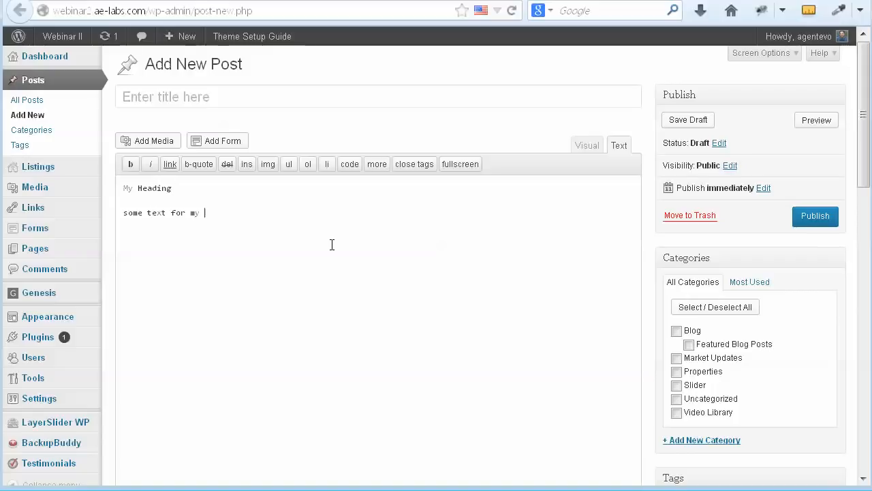
pyautogui.press('BackSpace')
pyautogui.press('BackSpace')
pyautogui.write('lids')
pyautogui.write('eshow w')
pyautogui.write('ill be hre')
pyautogui.press('BackSpace')
pyautogui.write('ere')
# Step: In the visual editor, format "My Heading" as Heading 2 and the text below it as Paragraph
pyautogui.click(580, 145)
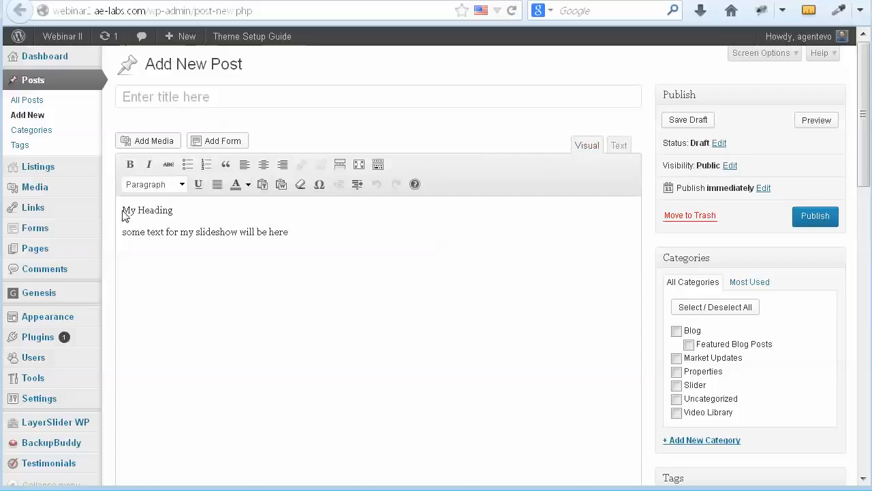
pyautogui.moveTo(123, 209); pyautogui.dragTo(174, 210)
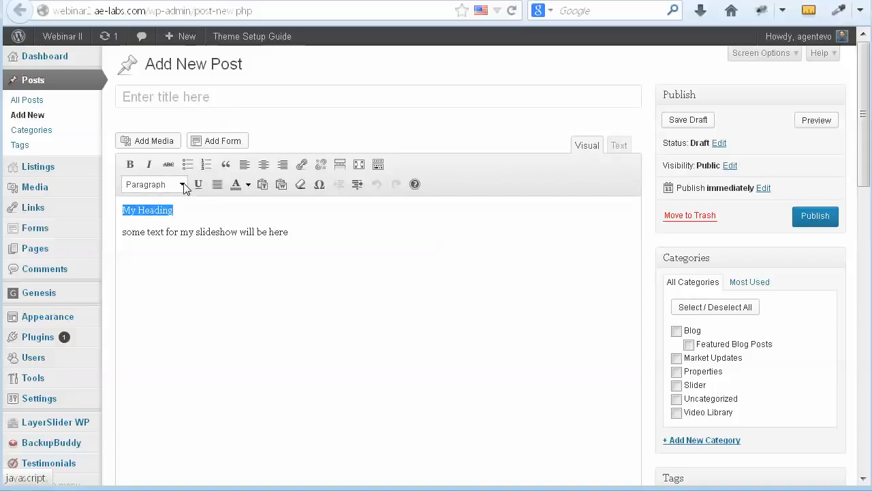
pyautogui.click(182, 186)
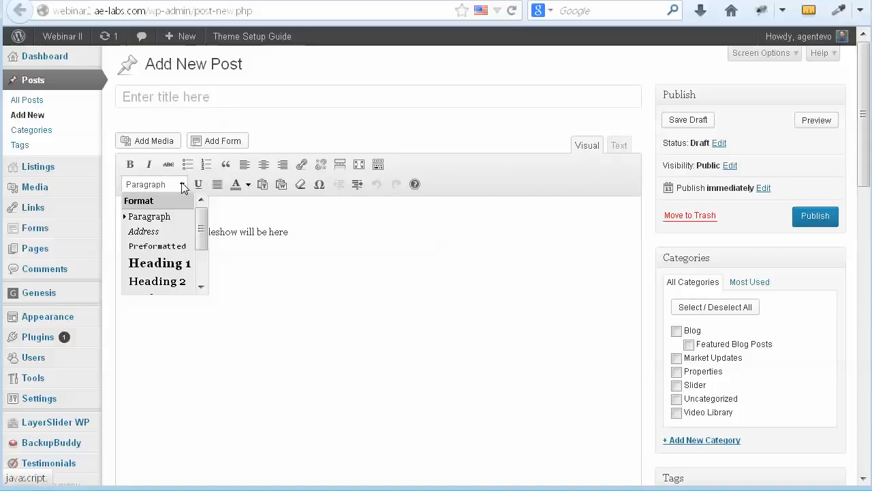
pyautogui.click(151, 282)
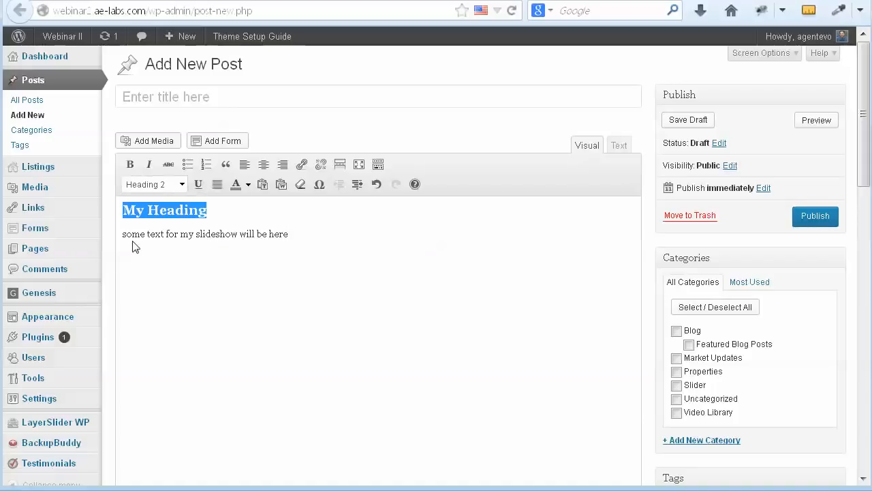
pyautogui.moveTo(123, 235); pyautogui.dragTo(289, 235)
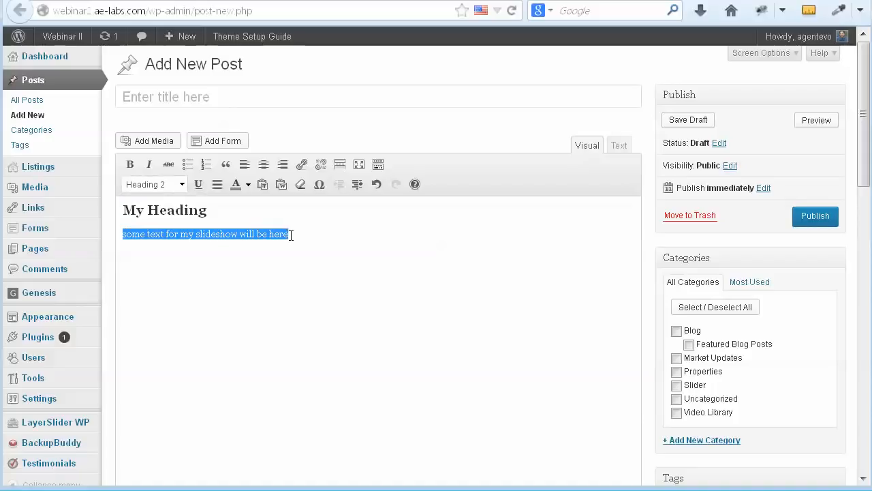
pyautogui.click(182, 185)
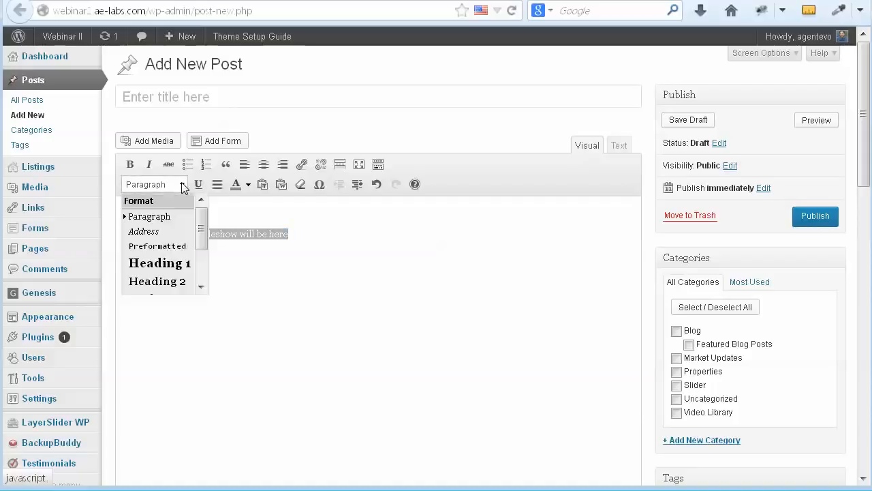
pyautogui.click(139, 217)
pyautogui.click(316, 233)
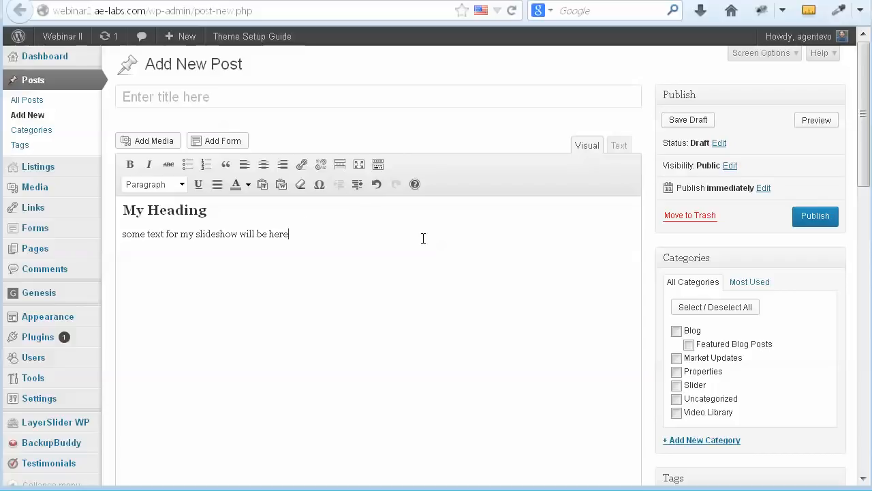
# Step: Title the post "test" and save it as a draft
pyautogui.click(211, 102)
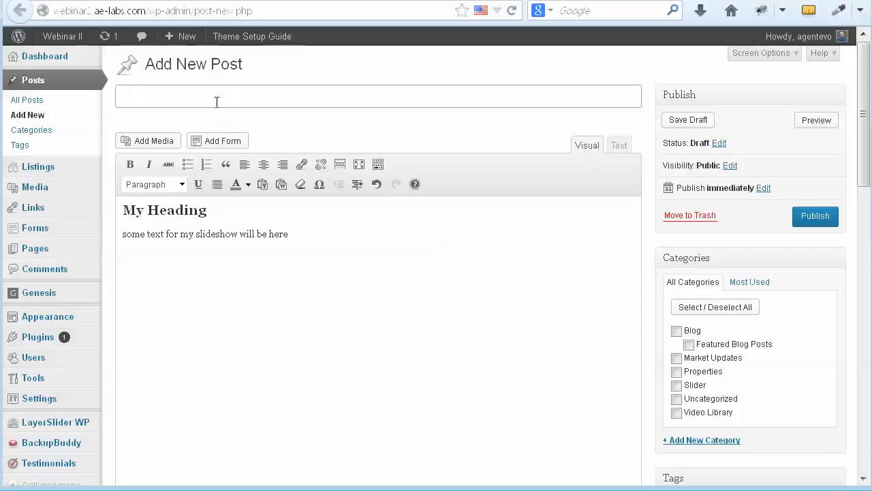
pyautogui.write('test')
pyautogui.click(690, 121)
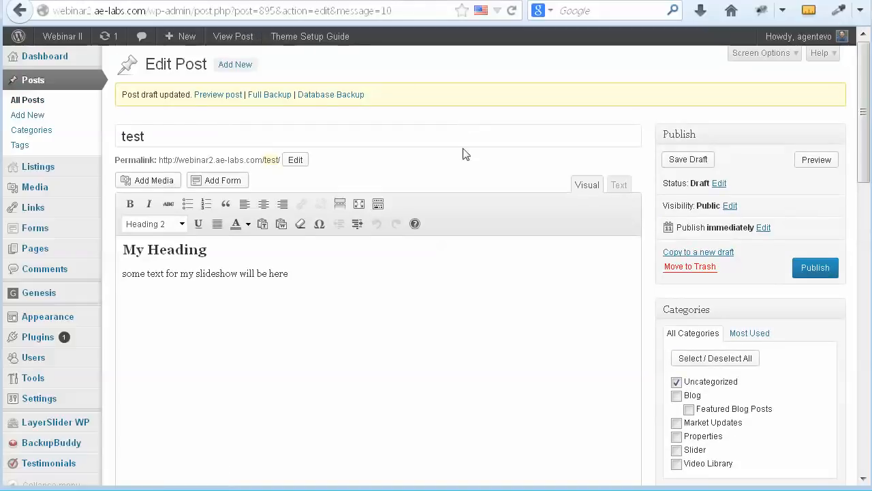
# Step: Show the post's HTML source and copy the complete markup of the heading and its text
pyautogui.click(619, 186)
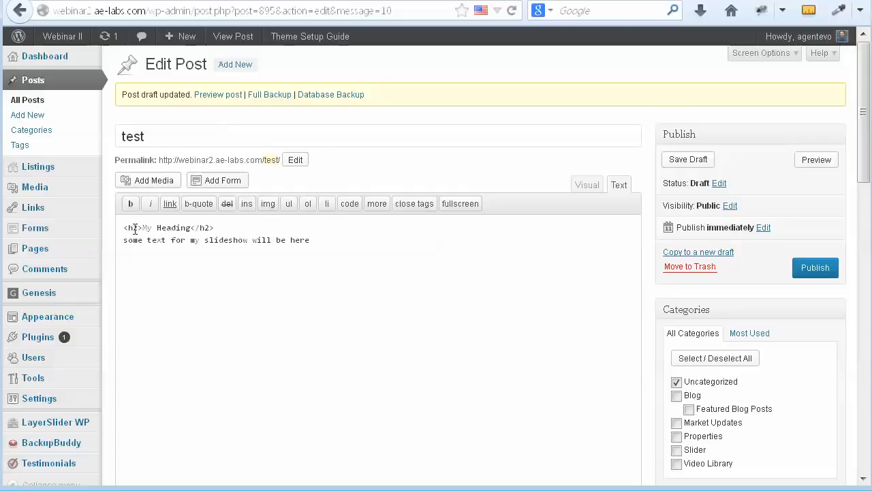
pyautogui.moveTo(123, 228); pyautogui.dragTo(158, 230)
pyautogui.click(124, 228)
pyautogui.moveTo(124, 229); pyautogui.dragTo(340, 242)
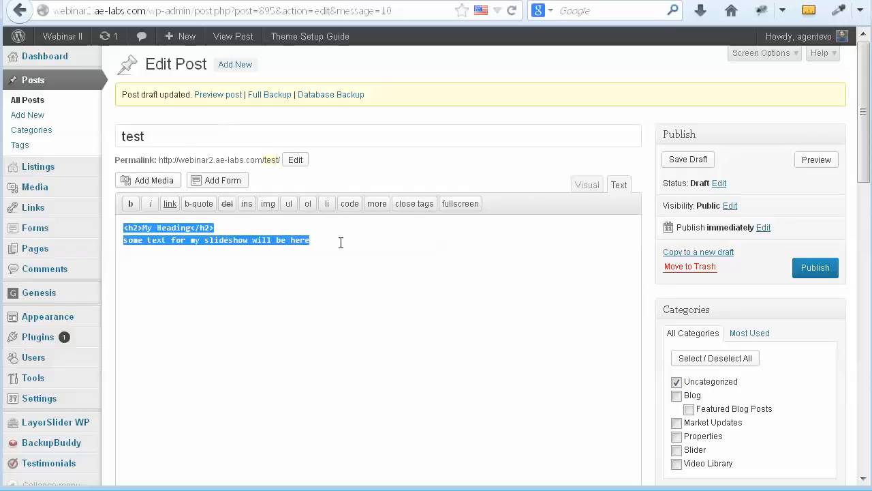
pyautogui.rightClick(230, 243)
pyautogui.click(260, 289)
# Step: Replace the custom HTML content of the slider's Layer #1 with the copied markup and check it in the slide preview
pyautogui.click(103, 1)
pyautogui.scroll(-8, 471, 322)
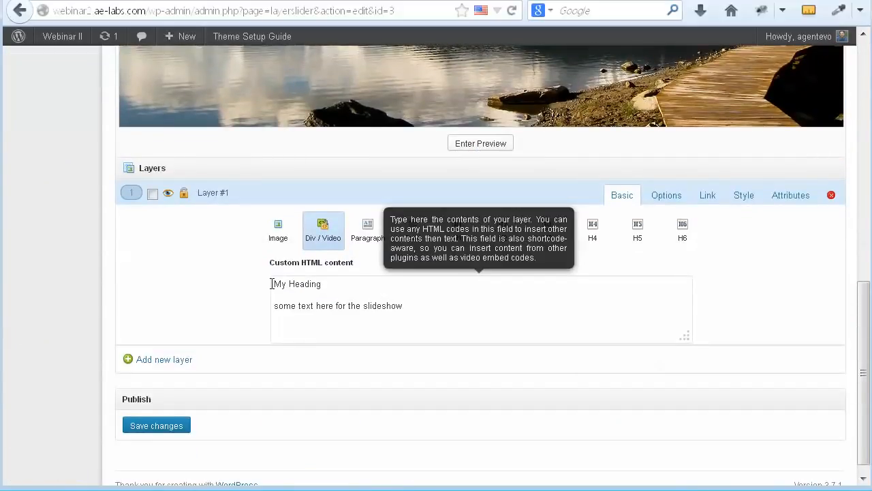
pyautogui.moveTo(274, 284); pyautogui.dragTo(437, 306)
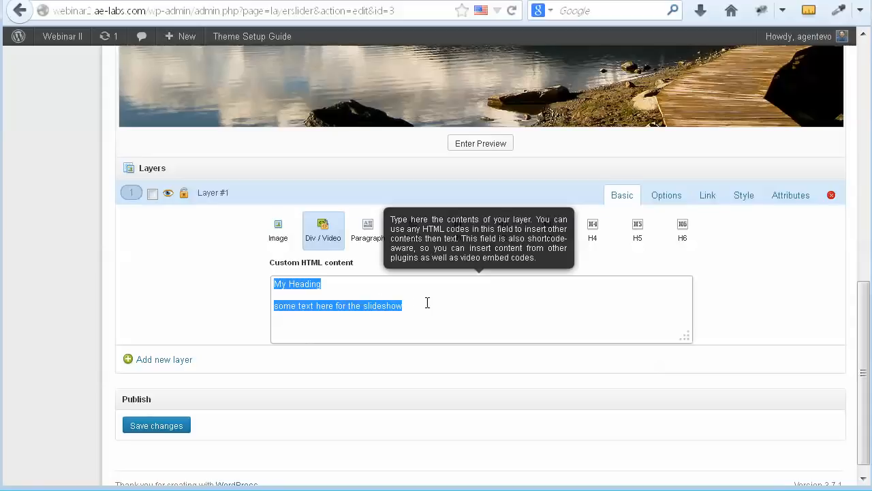
pyautogui.hotkey('ctrl', 'v')
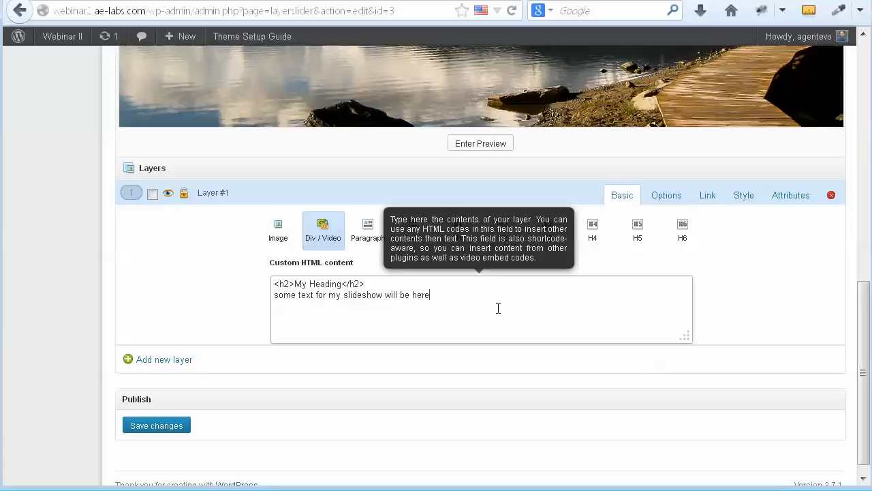
pyautogui.click(801, 265)
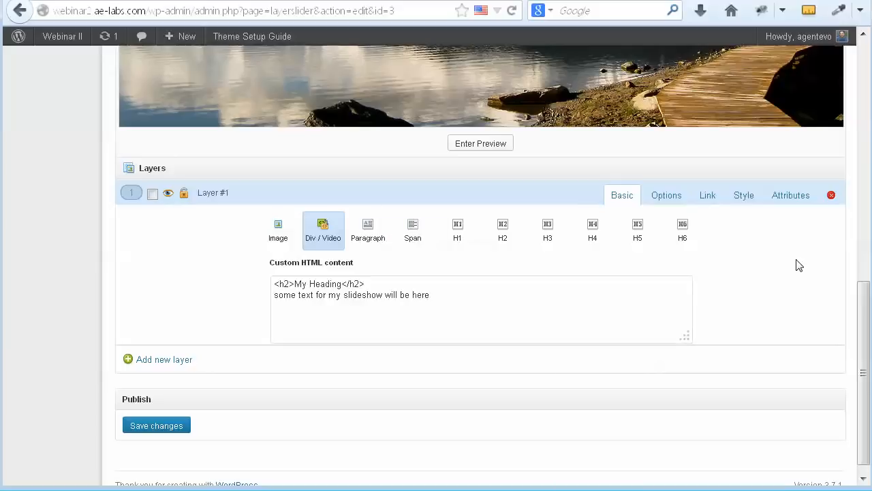
pyautogui.scroll(5, 799, 265)
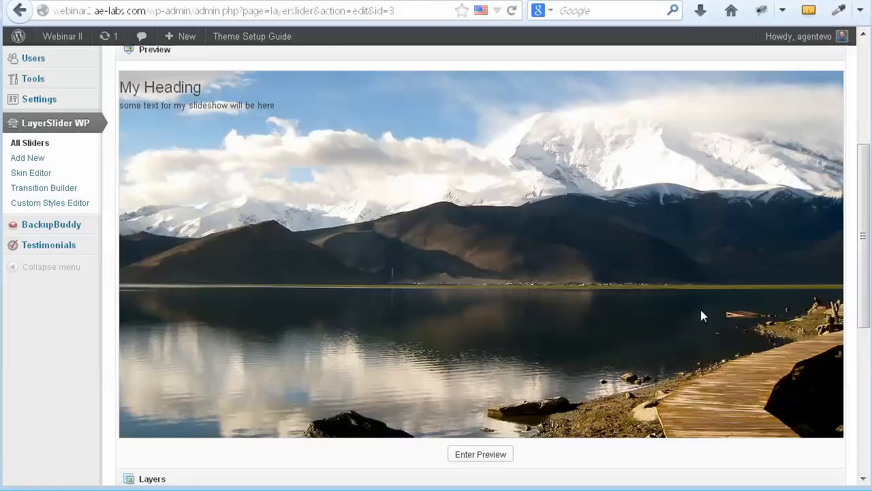
pyautogui.scroll(-4, 702, 315)
pyautogui.scroll(-2, 704, 316)
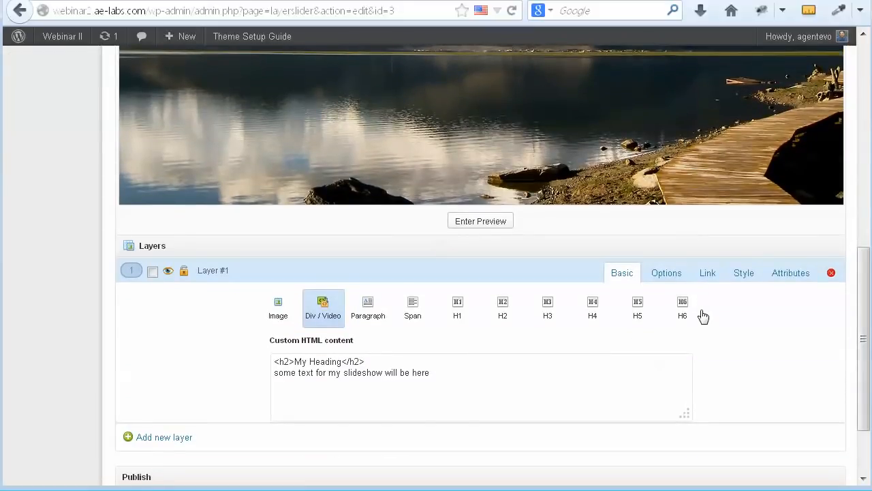
# Step: Review Layer #1's transition options and link settings, and set the layer's width to 30% in its style settings
pyautogui.click(665, 274)
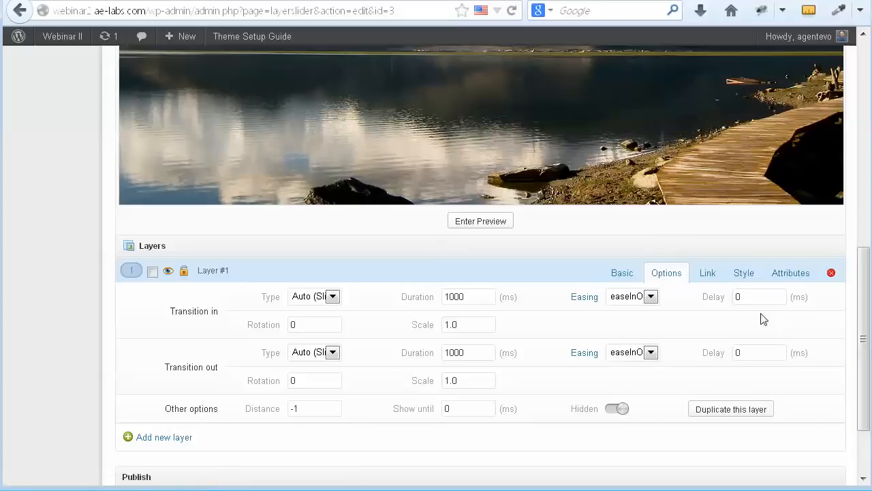
pyautogui.click(708, 273)
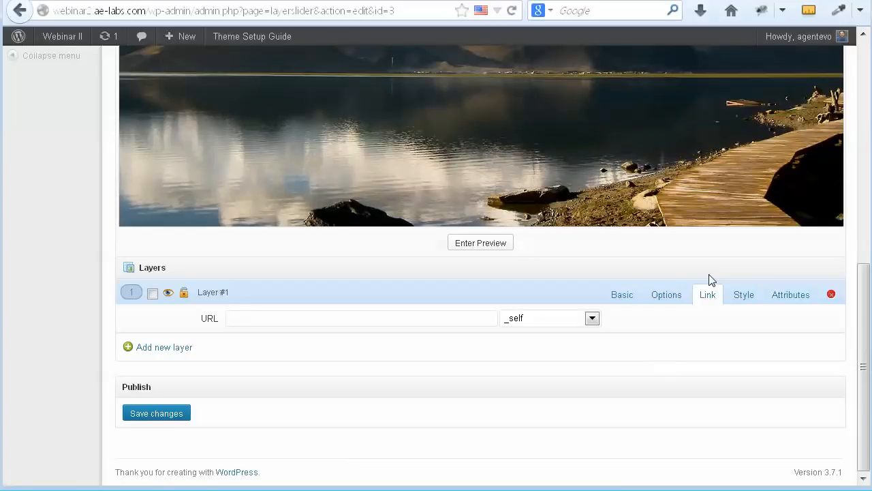
pyautogui.click(745, 295)
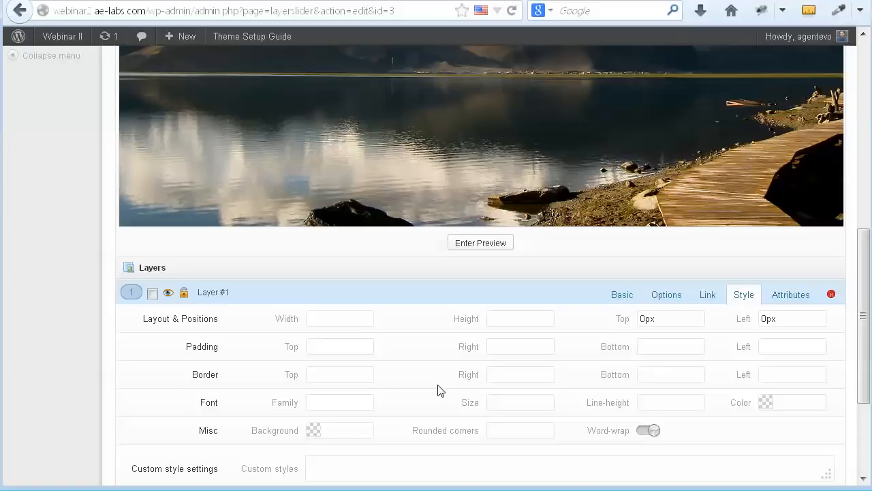
pyautogui.click(314, 318)
pyautogui.write('30')
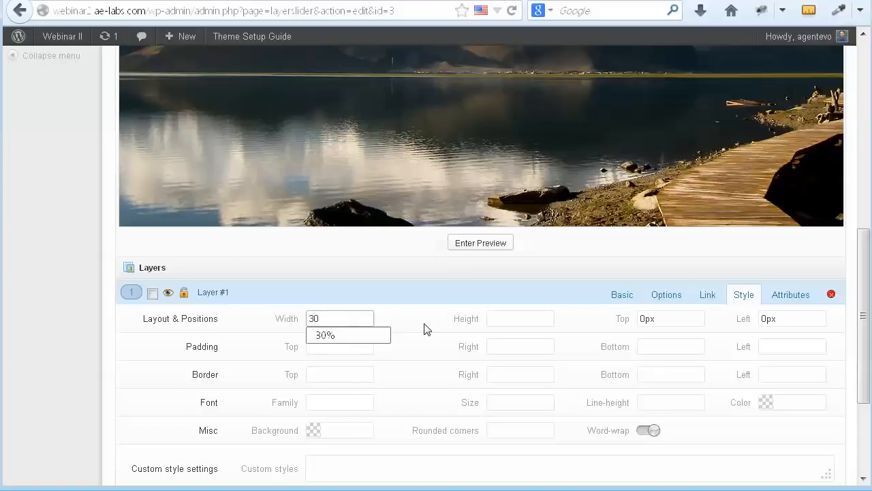
pyautogui.write('%')
pyautogui.click(321, 347)
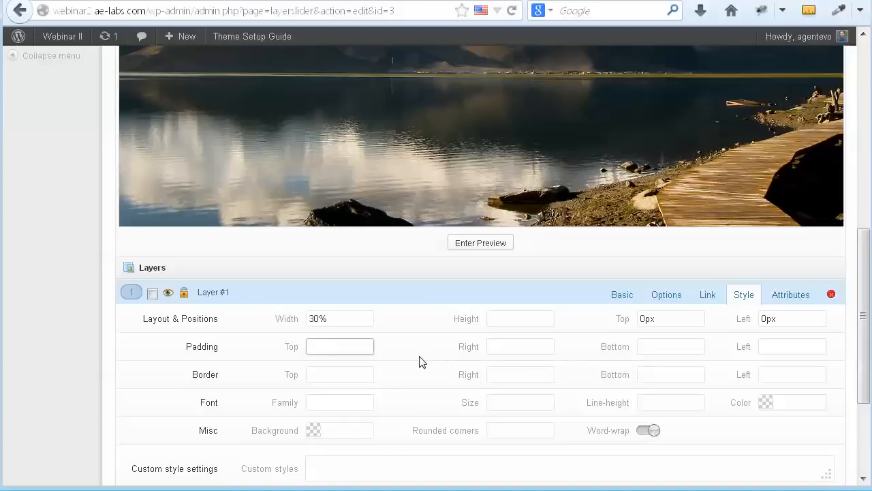
# Step: Set Layer #1's top padding, right padding and rounded corners to 6px each
pyautogui.write('6px')
pyautogui.click(510, 345)
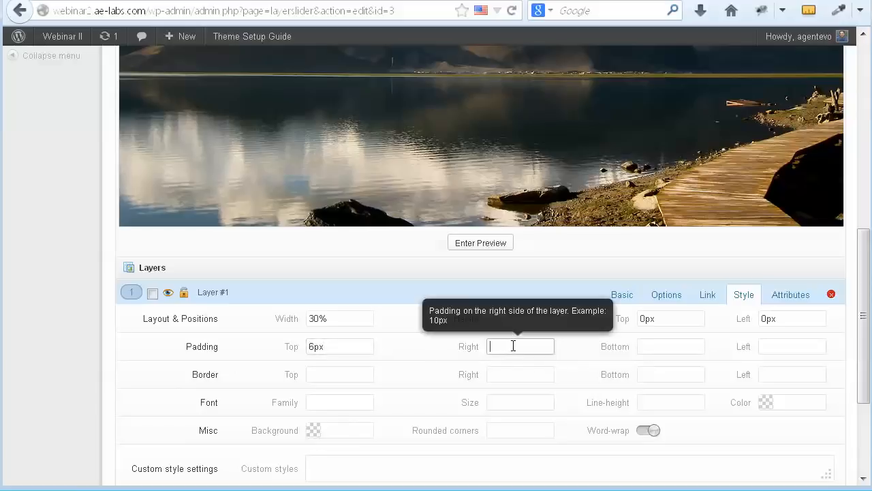
pyautogui.write('6px')
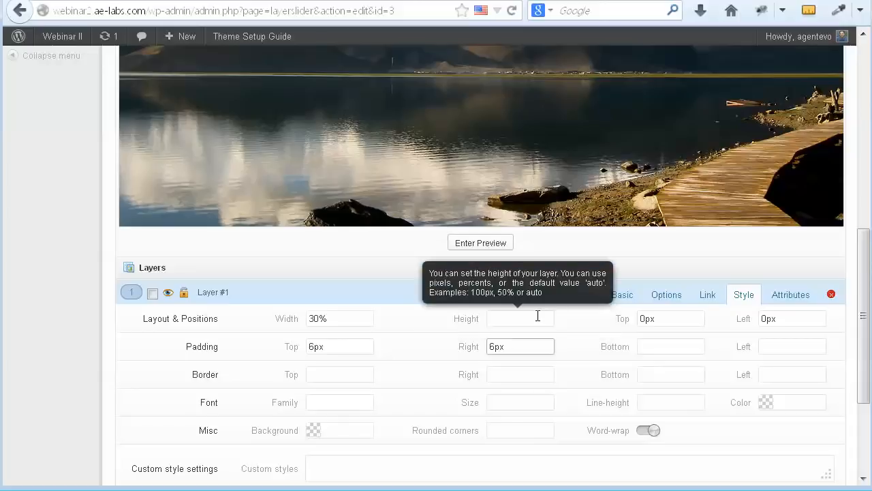
pyautogui.click(500, 429)
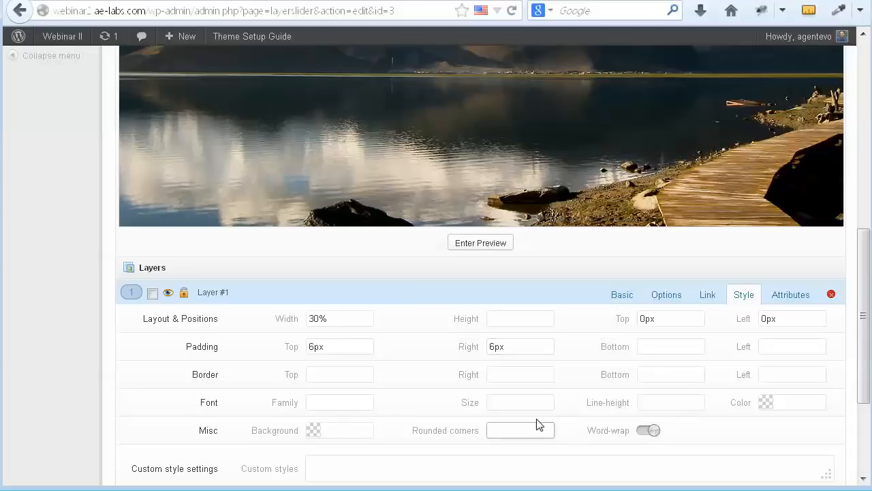
pyautogui.write('6px')
# Step: Set Layer #1's top position to 314px and its bottom padding to 6px
pyautogui.click(643, 318)
pyautogui.moveTo(644, 318); pyautogui.dragTo(639, 319)
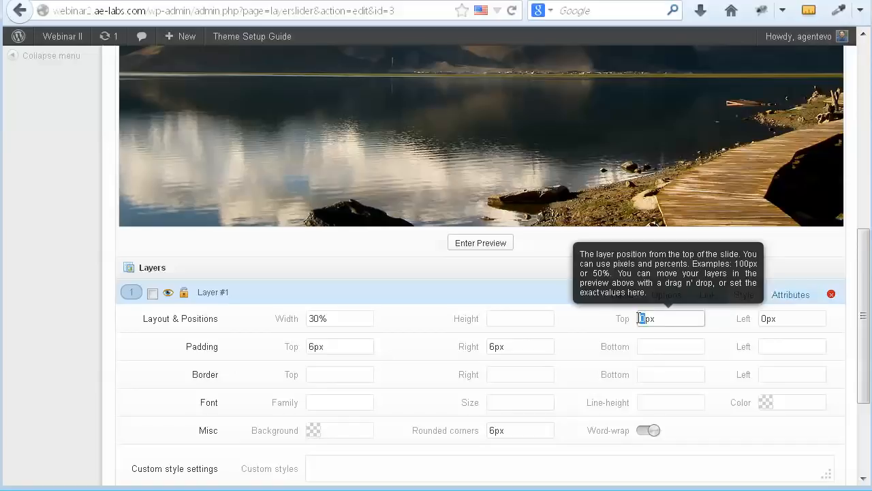
pyautogui.write('314')
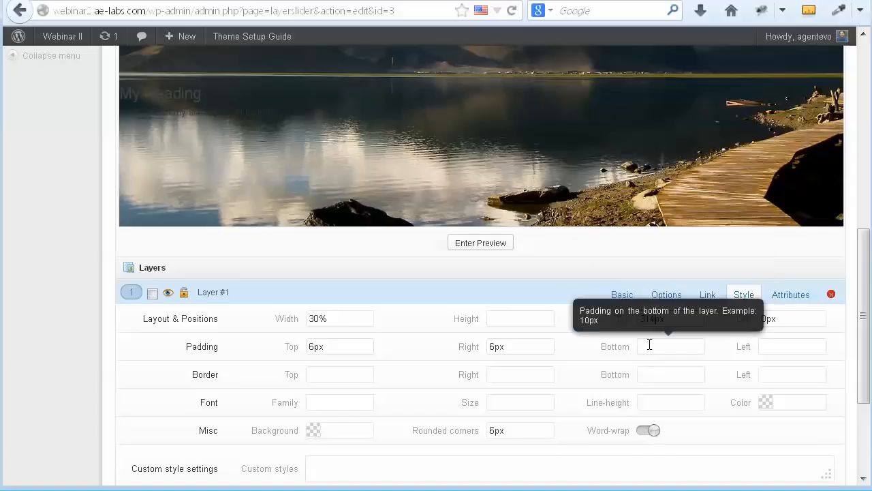
pyautogui.click(650, 345)
pyautogui.write('6px')
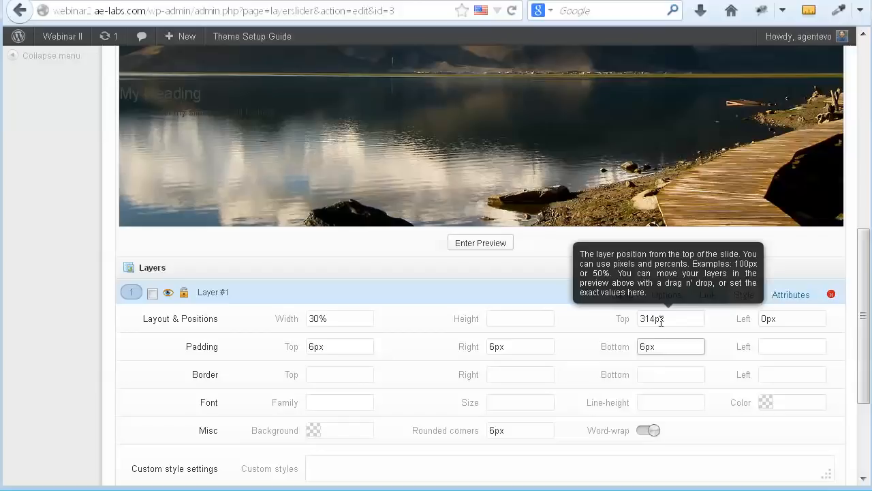
# Step: Set Layer #1's line-height to 200% and turn on word-wrap
pyautogui.click(669, 397)
pyautogui.write('200')
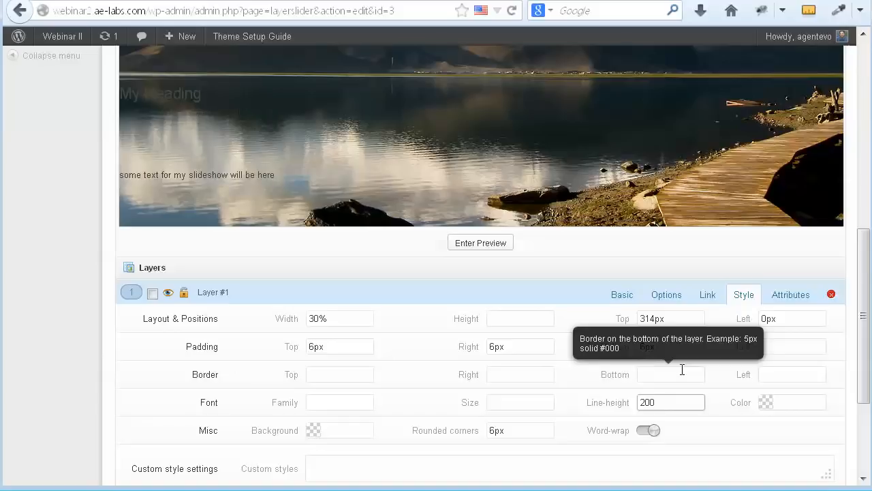
pyautogui.write('%')
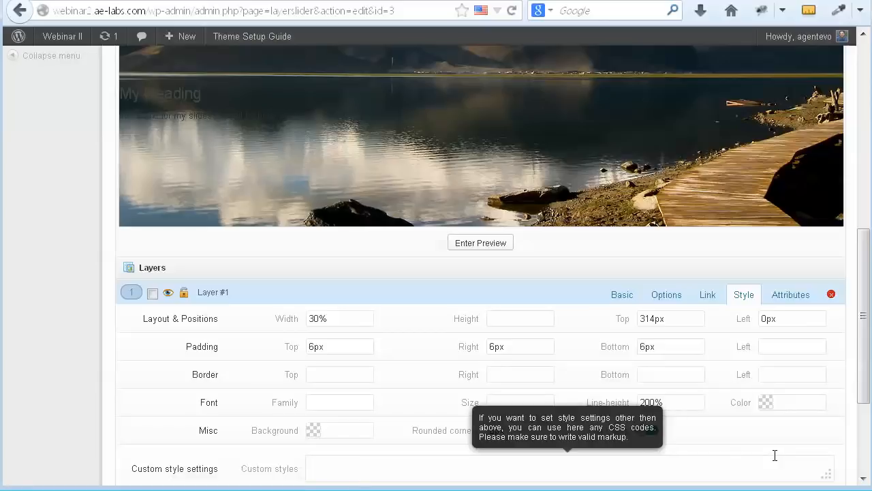
# Step: Set Layer #1's left position to 150px and its left padding to 6px
pyautogui.click(767, 318)
pyautogui.moveTo(767, 318); pyautogui.dragTo(763, 318)
pyautogui.write('150')
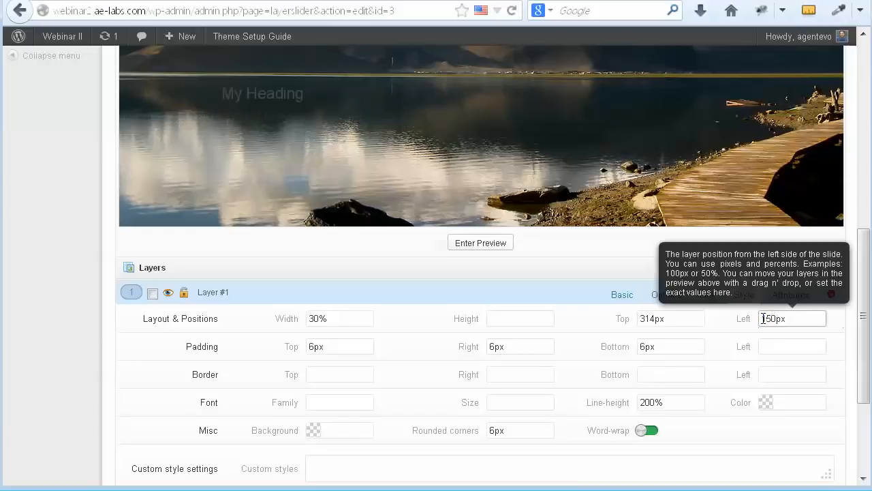
pyautogui.click(765, 347)
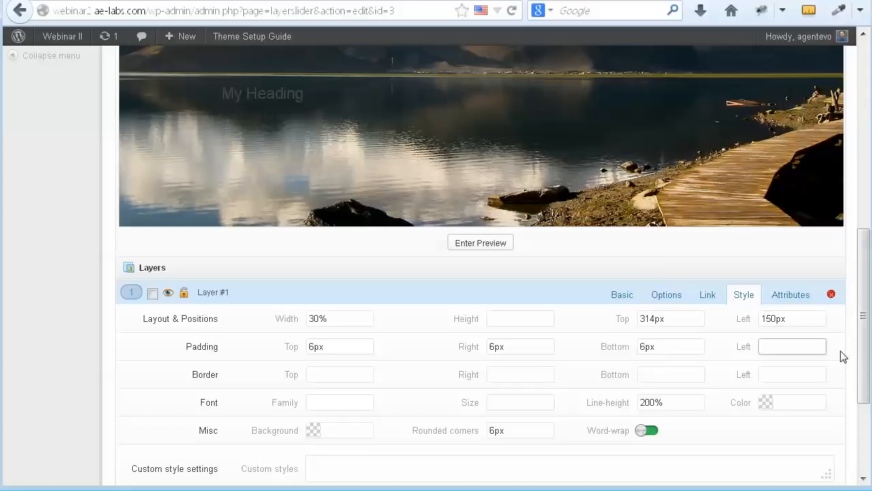
pyautogui.write('6px')
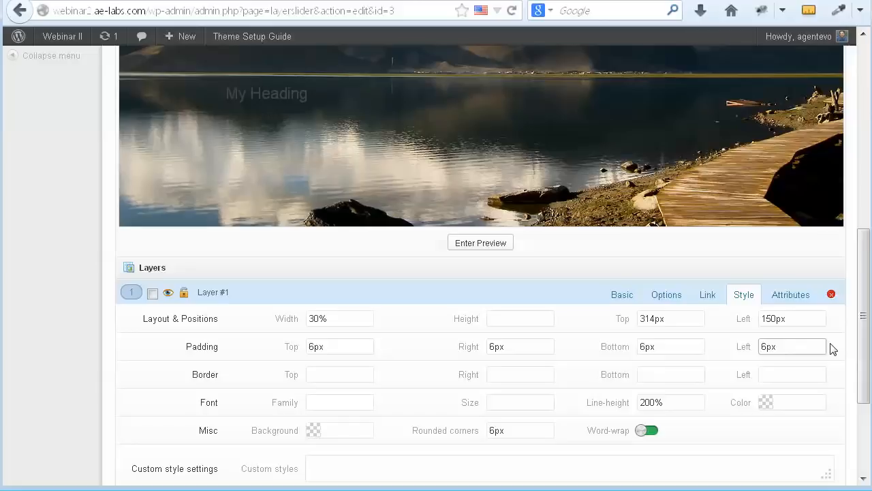
# Step: Set Layer #1's font color to the near-white #f5f0f0 and save the slider
pyautogui.click(777, 401)
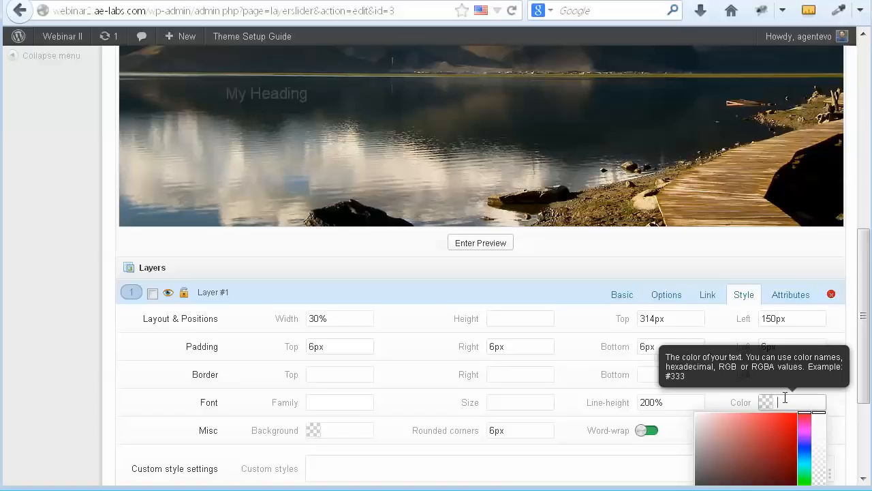
pyautogui.click(697, 416)
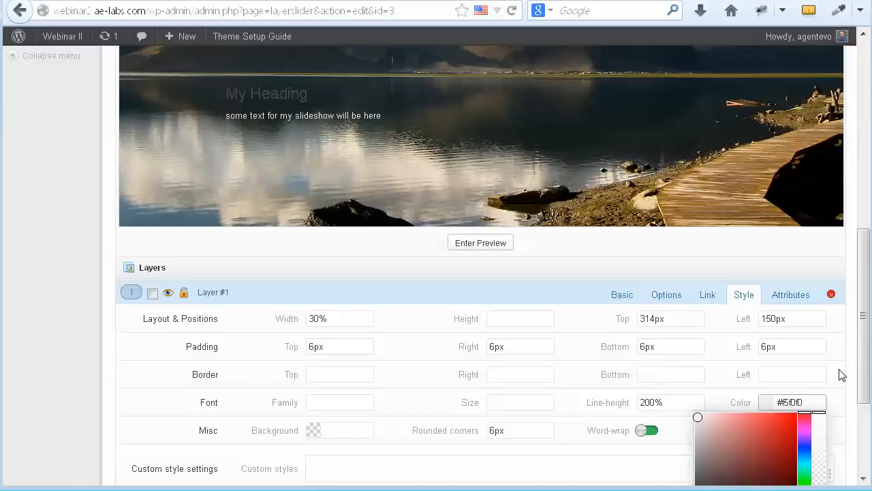
pyautogui.scroll(-4, 843, 368)
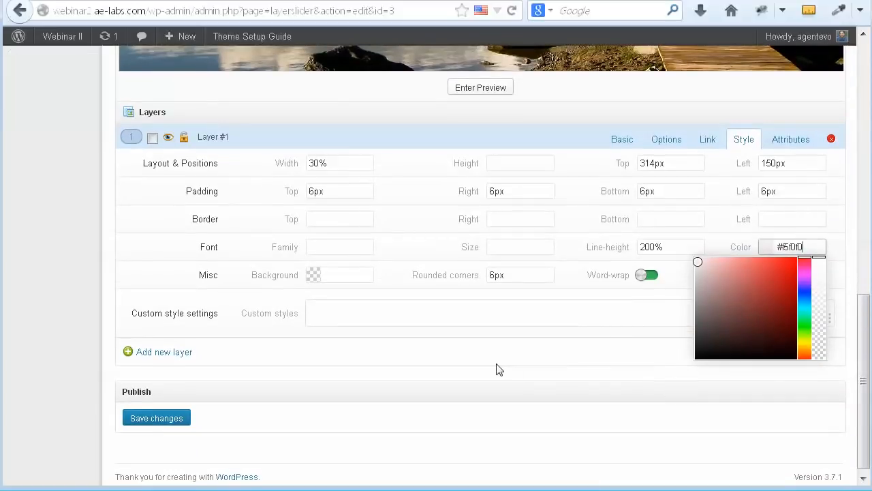
pyautogui.click(496, 369)
pyautogui.click(146, 418)
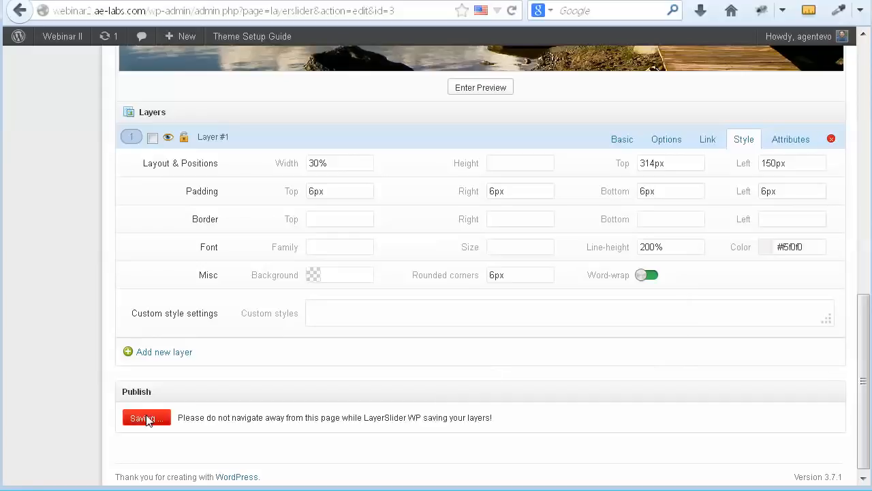
# Step: Reposition the caption layer in the slide preview to about 407px from the top and 83px from the left, and save the slider
pyautogui.scroll(4, 427, 384)
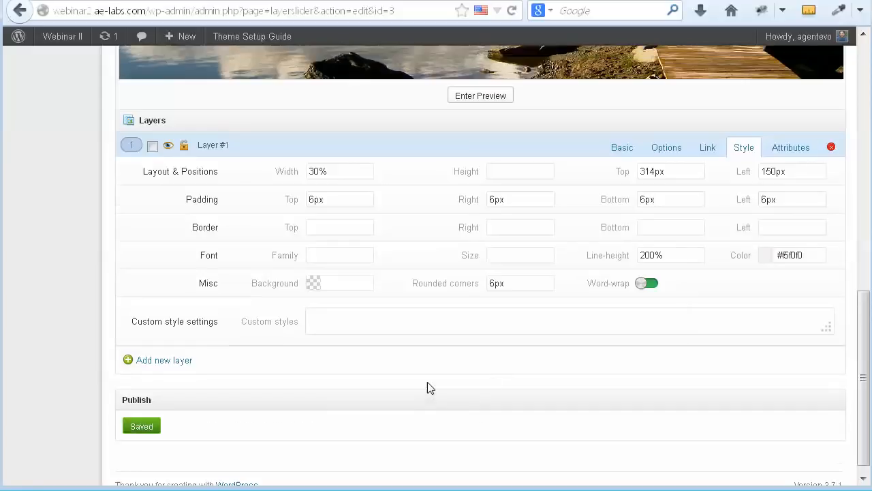
pyautogui.scroll(1, 429, 386)
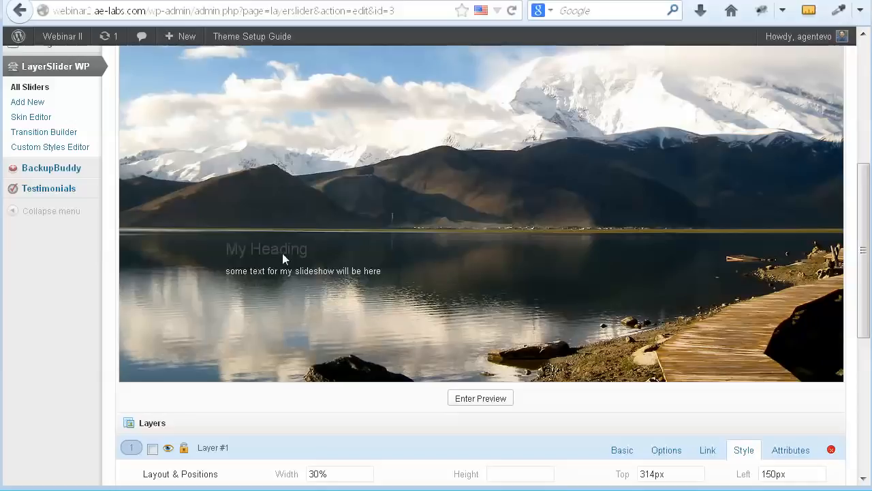
pyautogui.moveTo(288, 250); pyautogui.dragTo(242, 313)
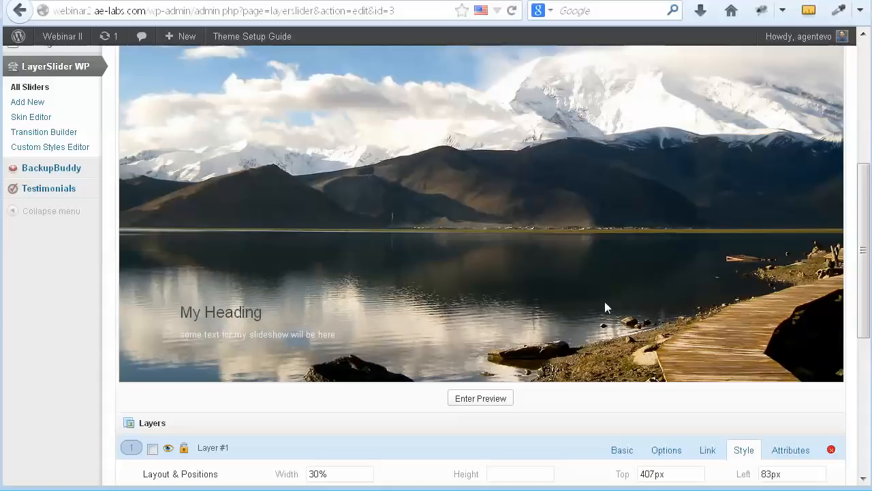
pyautogui.scroll(-5, 848, 273)
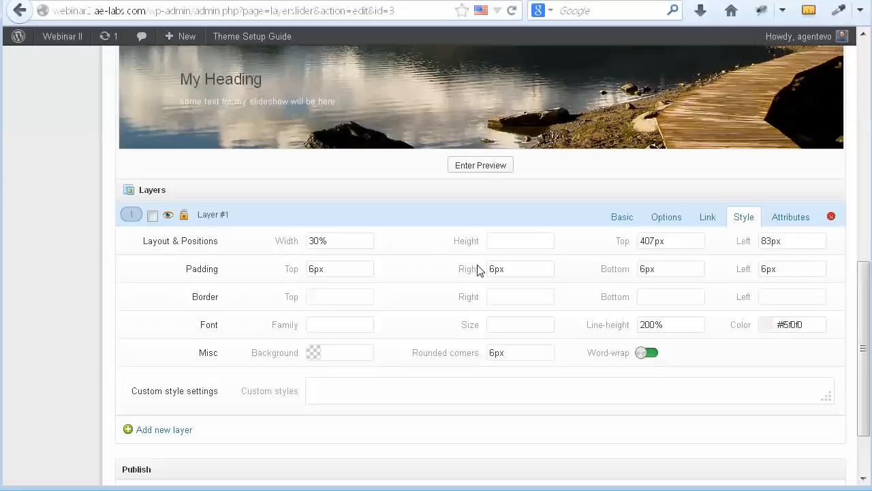
pyautogui.scroll(3, 477, 270)
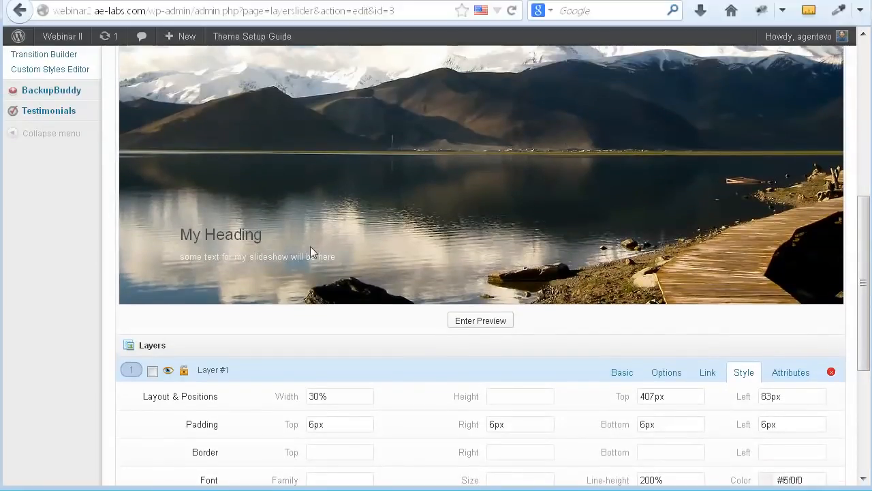
pyautogui.scroll(-5, 629, 266)
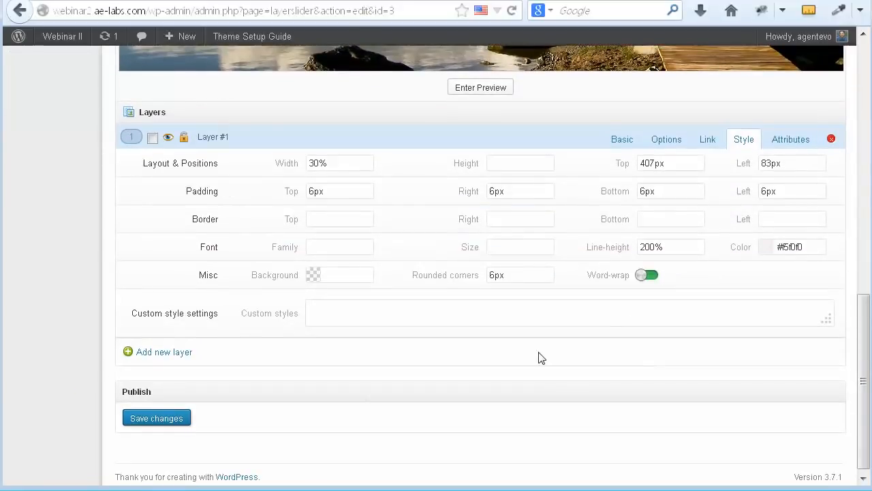
pyautogui.click(156, 418)
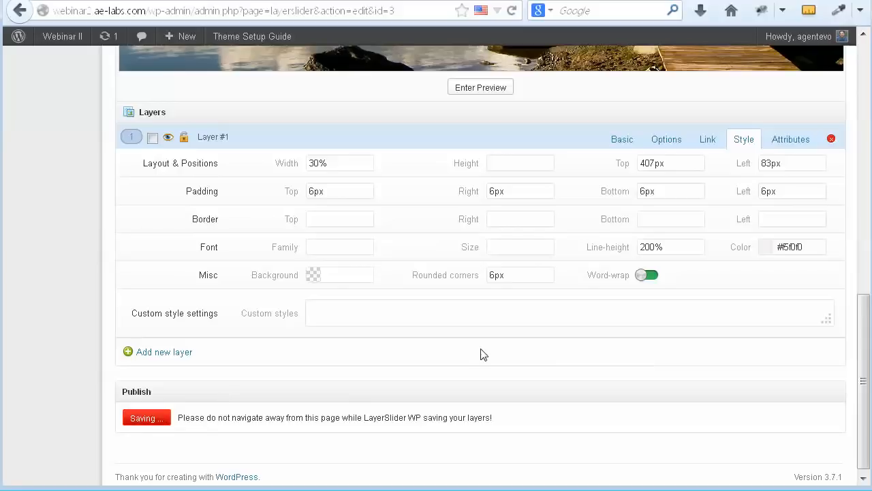
# Step: Switch to the live homepage, reload it and check the caption layer in the slideshow
pyautogui.scroll(8, 481, 354)
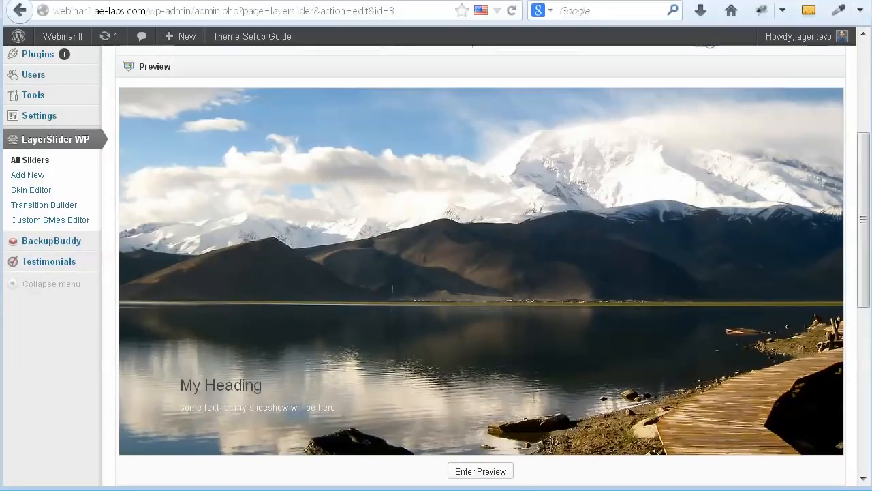
pyautogui.click(274, 0)
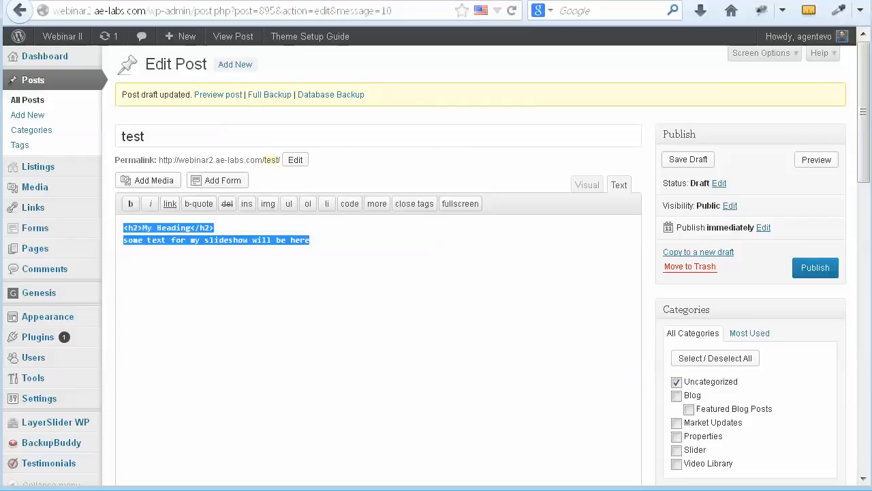
pyautogui.click(496, 1)
pyautogui.click(516, 12)
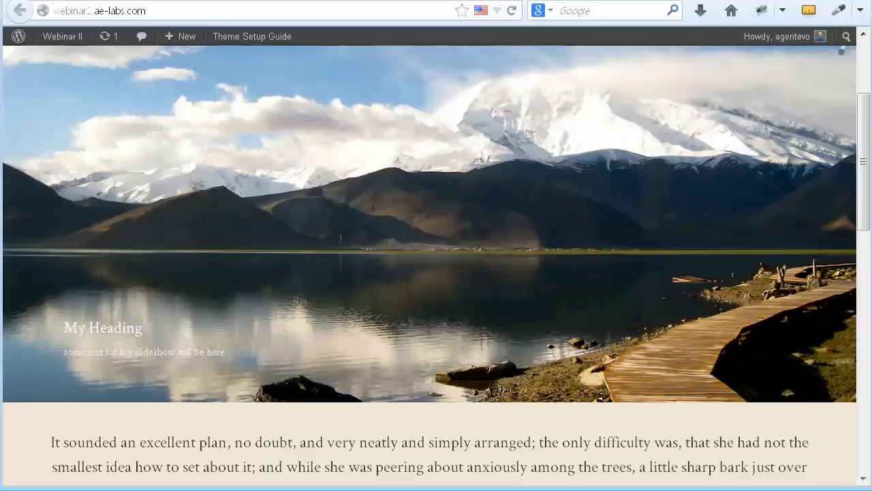
# Step: Return to the slider editor, review Layer #1's style settings and open the LayerSlider documentation
pyautogui.click(184, 1)
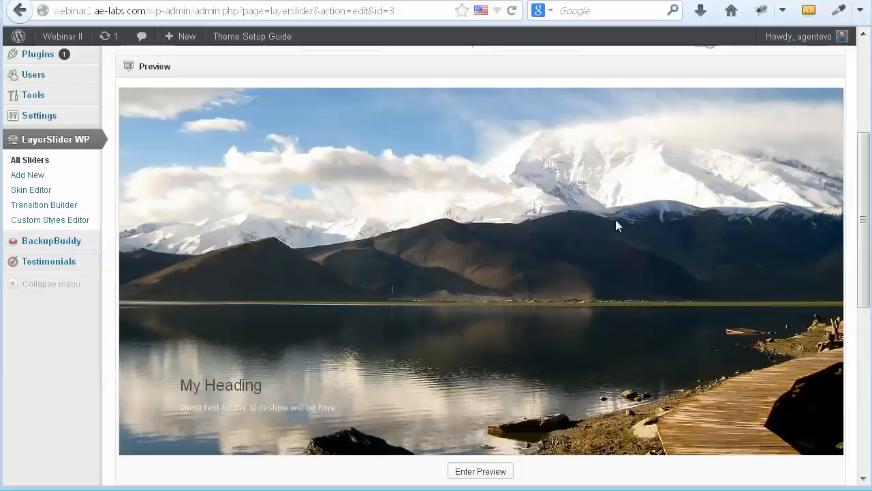
pyautogui.scroll(-5, 604, 221)
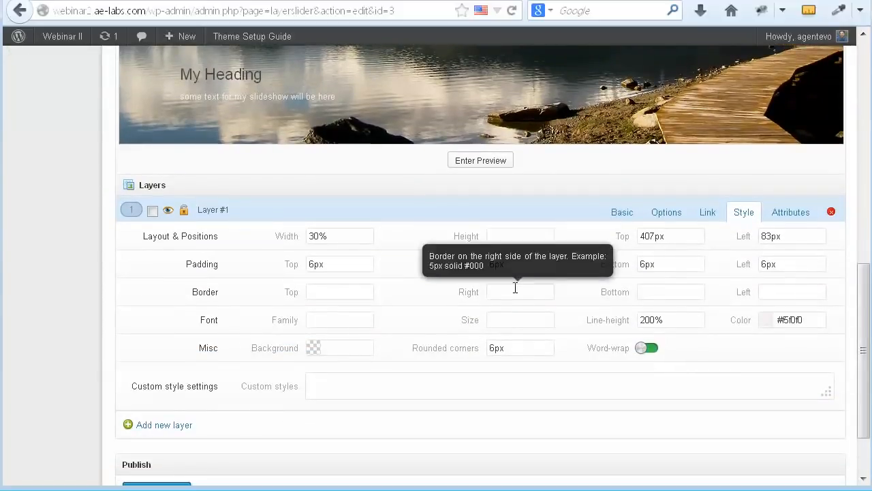
pyautogui.scroll(-2, 516, 287)
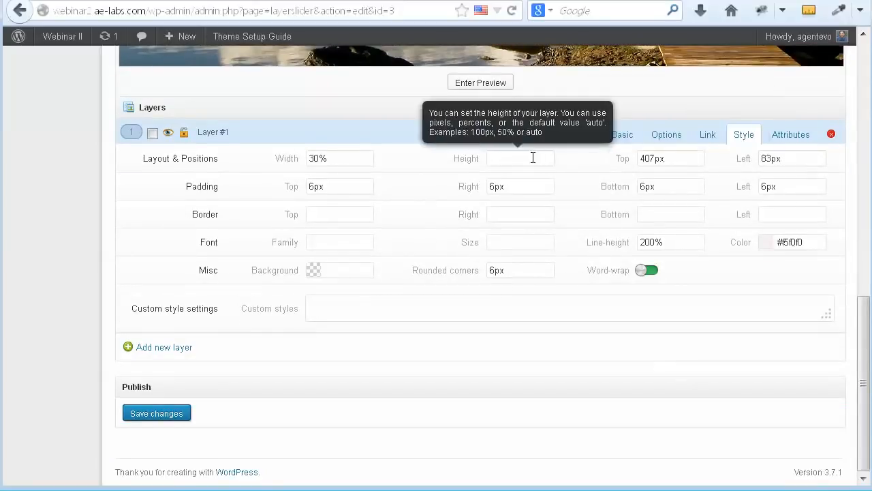
pyautogui.scroll(15, 615, 145)
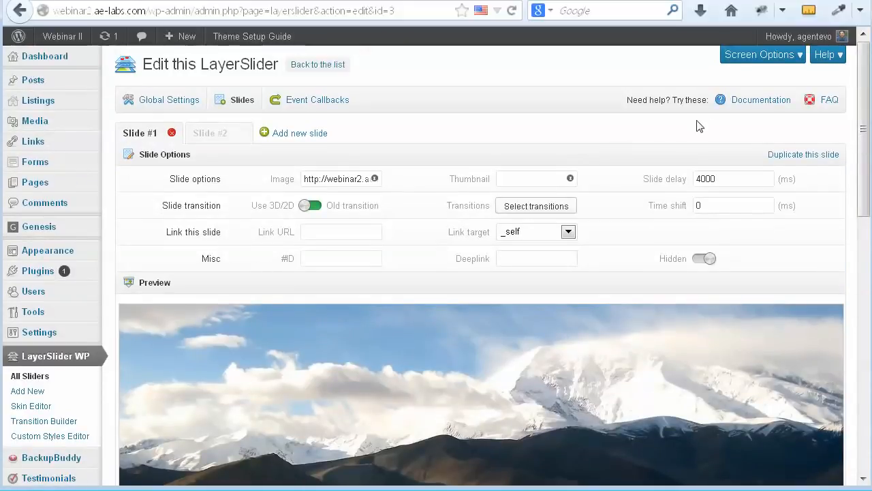
pyautogui.click(745, 101)
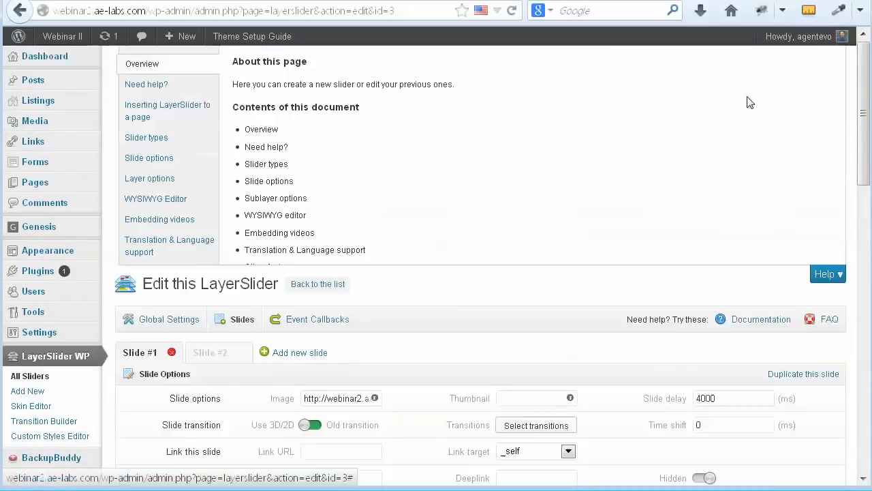